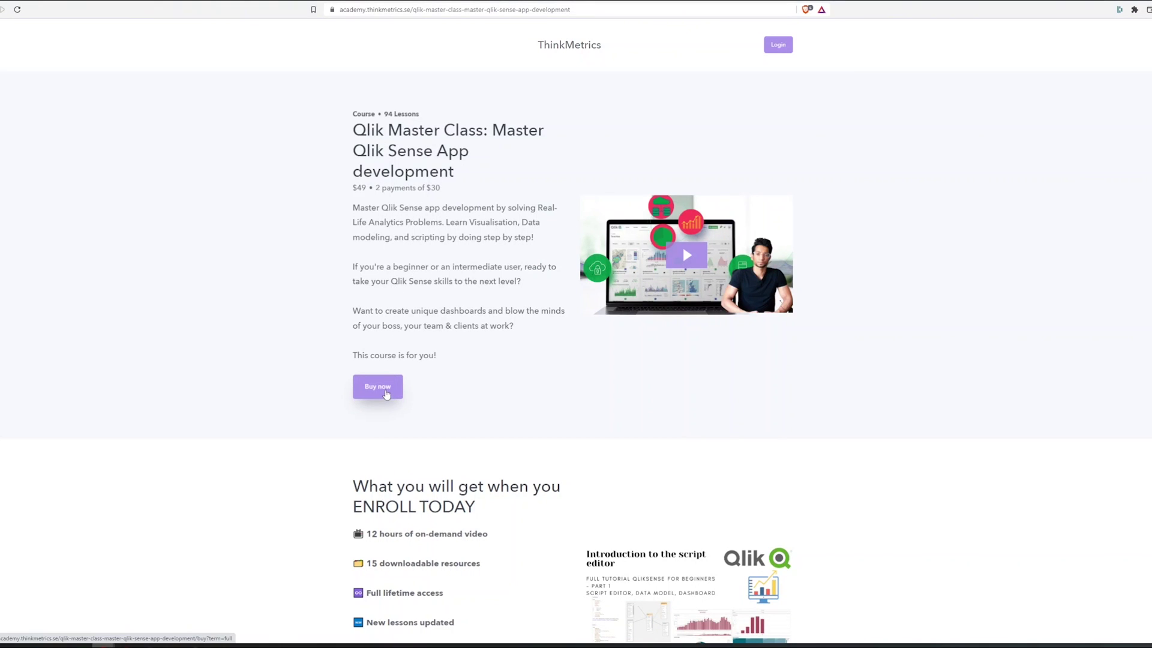
Scroll the Qlik Master Class page down to the 'What you will get when you ENROLL TODAY' section.
scroll(386, 394, down, 15)
scroll(387, 394, down, 15)
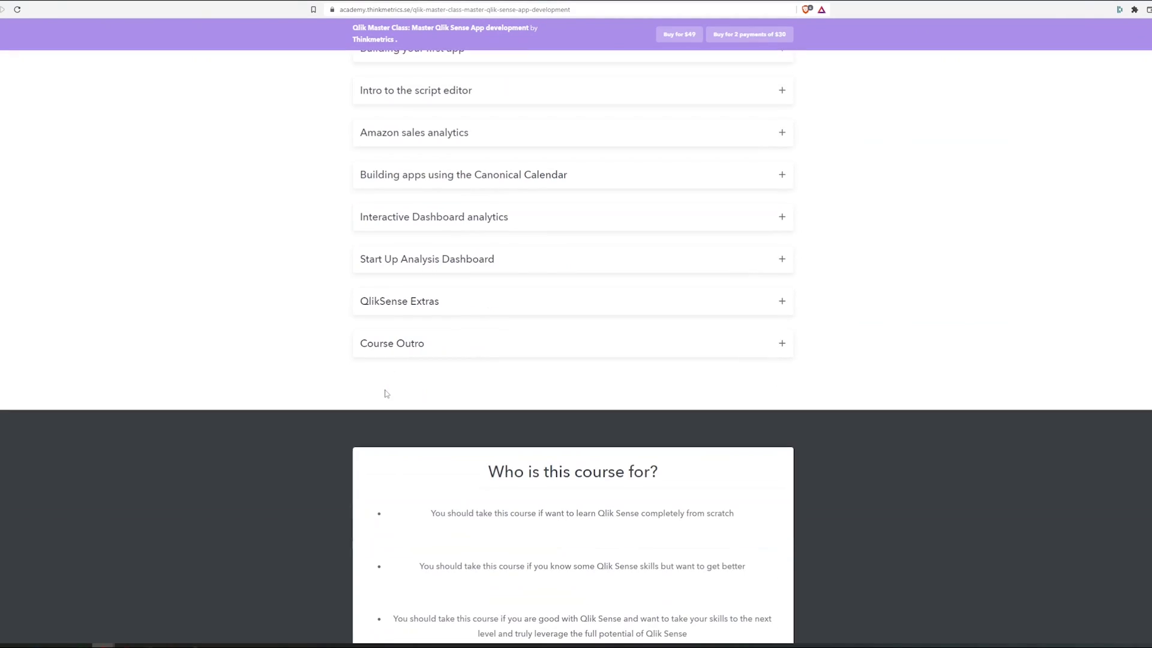
scroll(386, 394, down, 15)
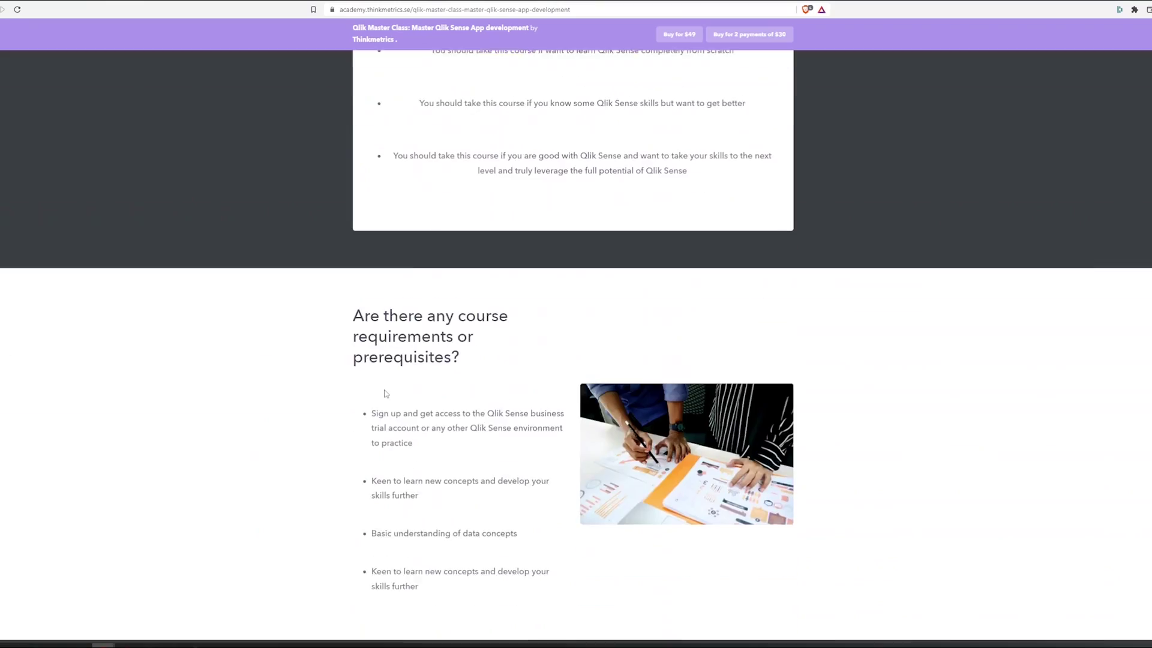
scroll(385, 393, down, 10)
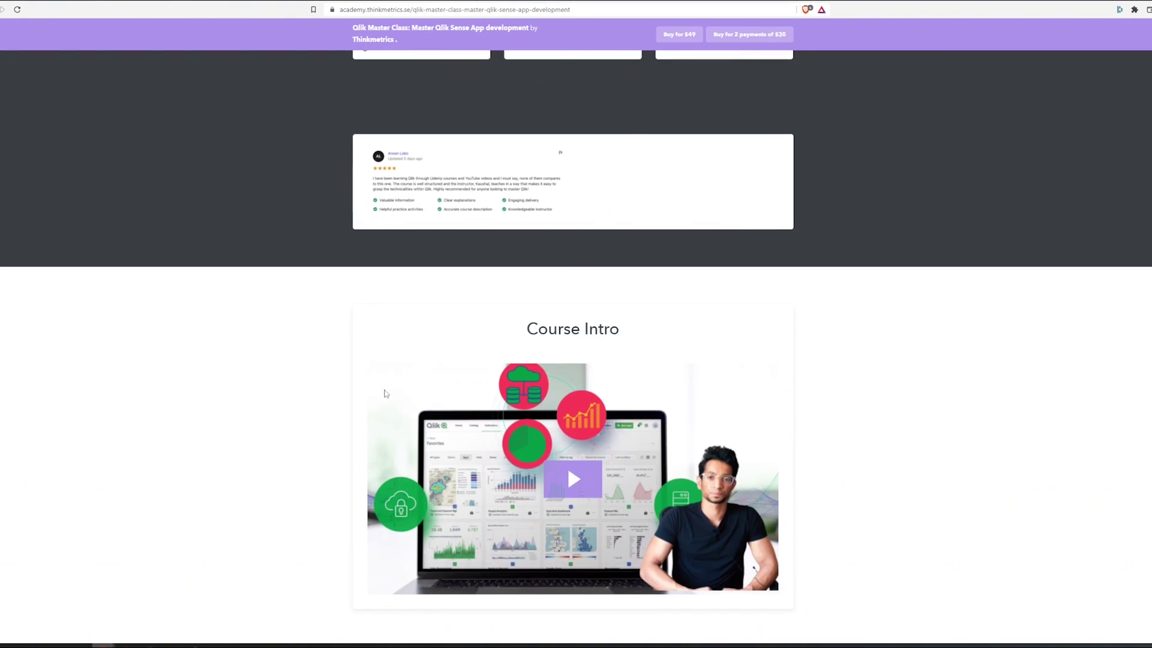
scroll(382, 393, down, 3)
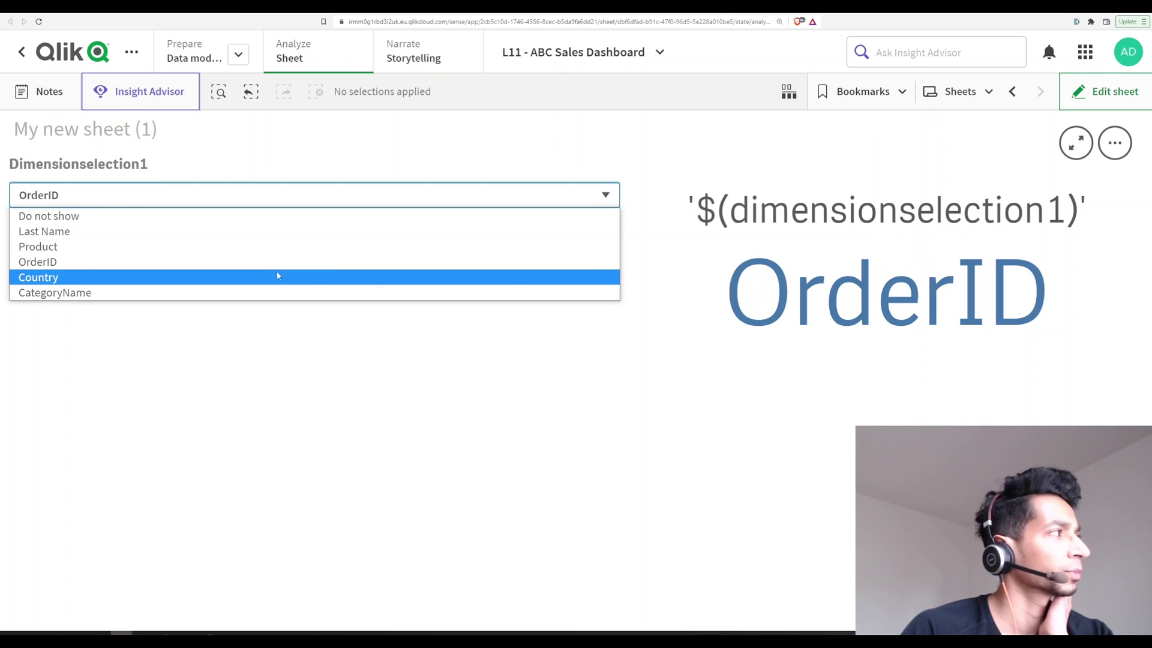
Switch Dimensionselection1 from Last Name to Country, then put the sheet into edit mode.
click(199, 235)
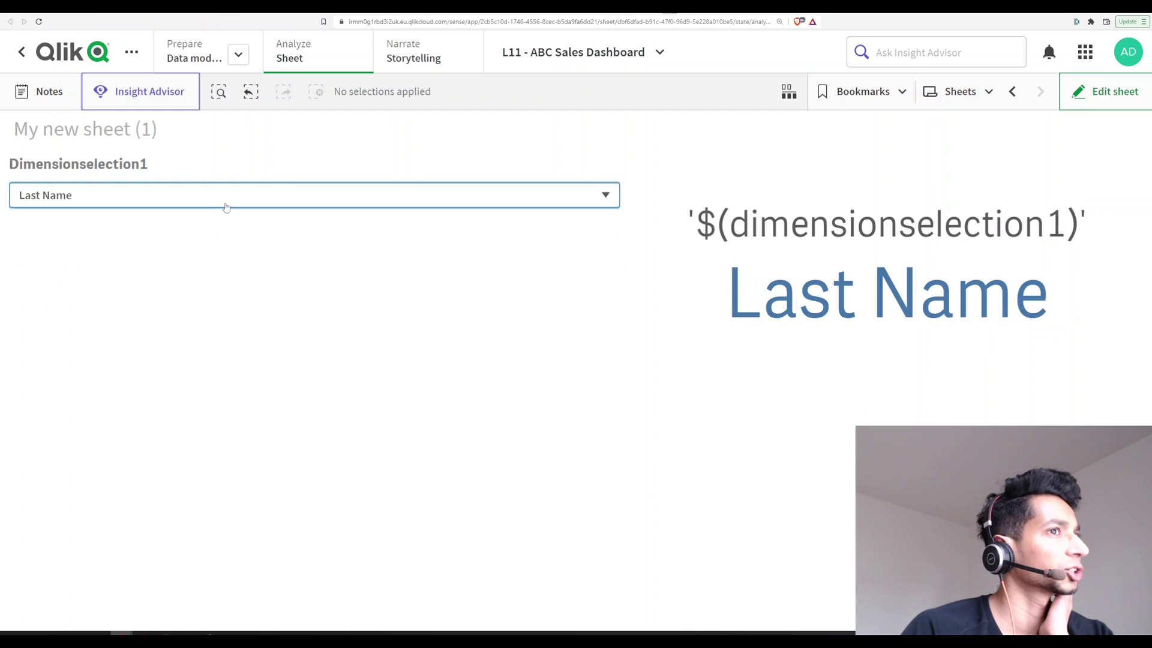
click(282, 195)
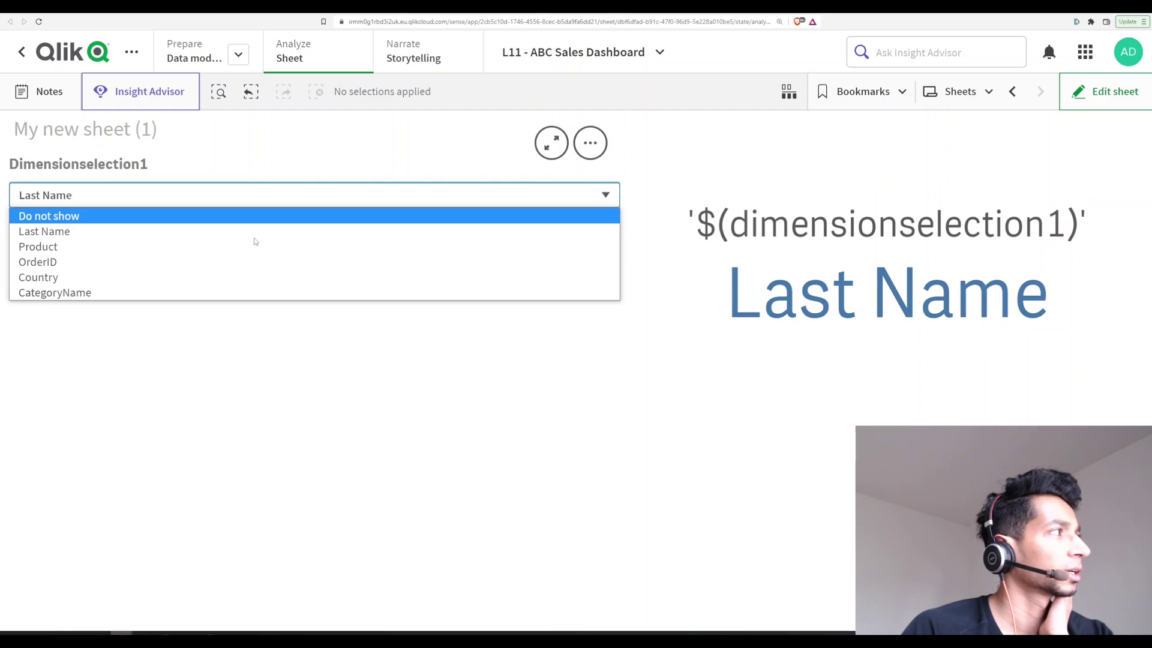
click(222, 275)
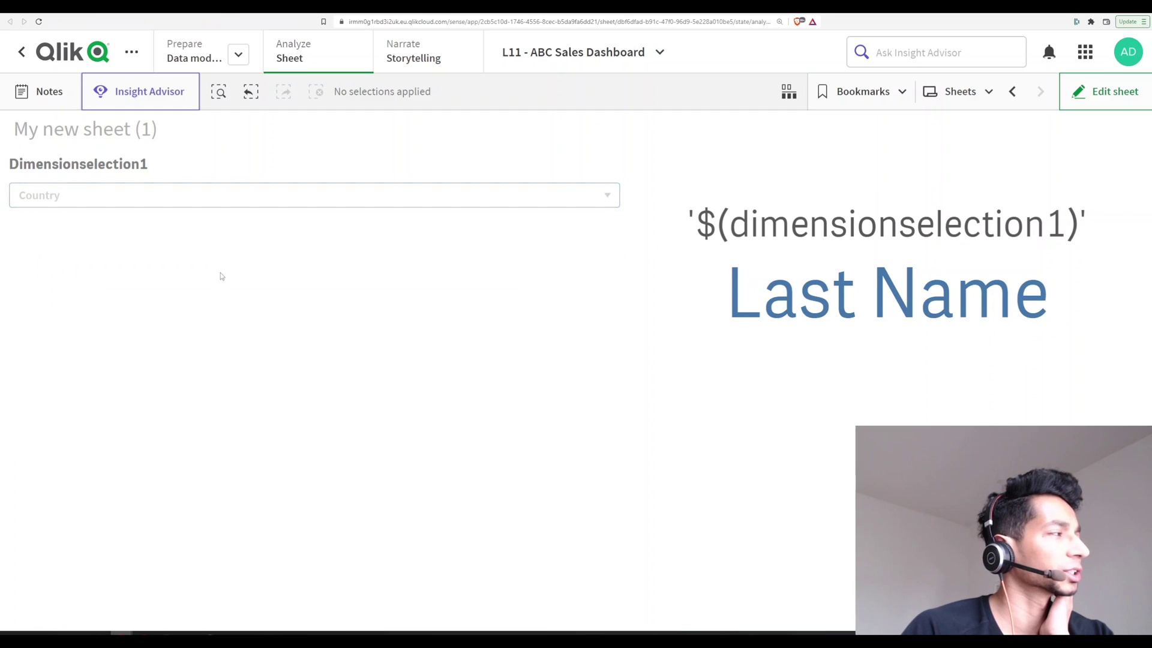
click(46, 196)
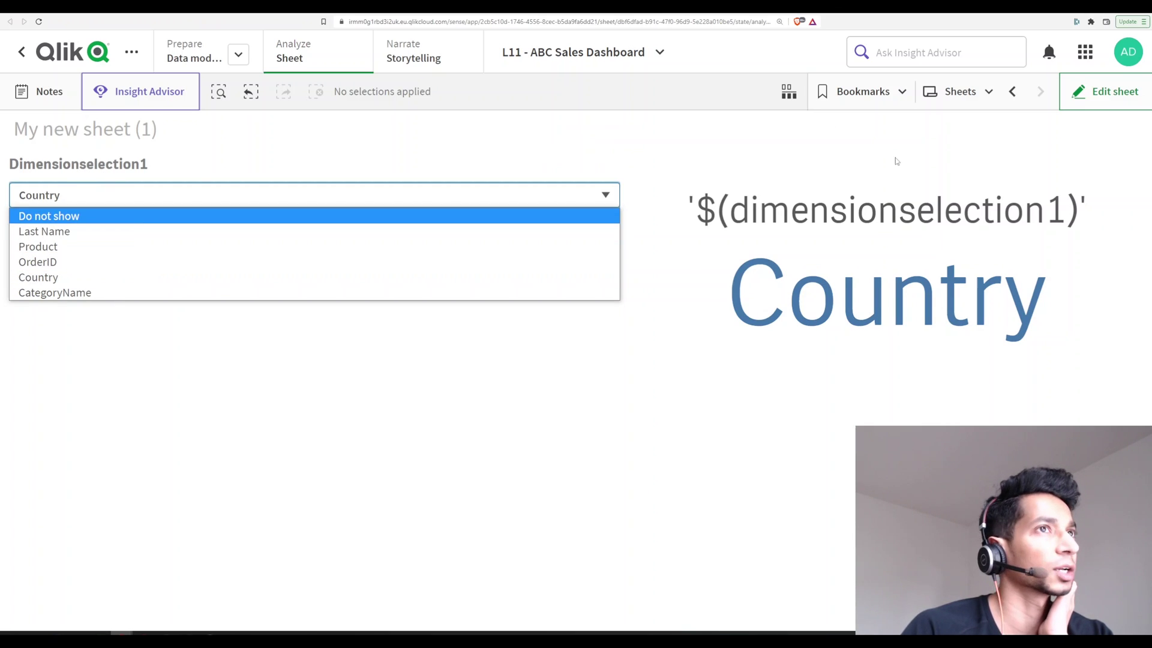
click(1110, 99)
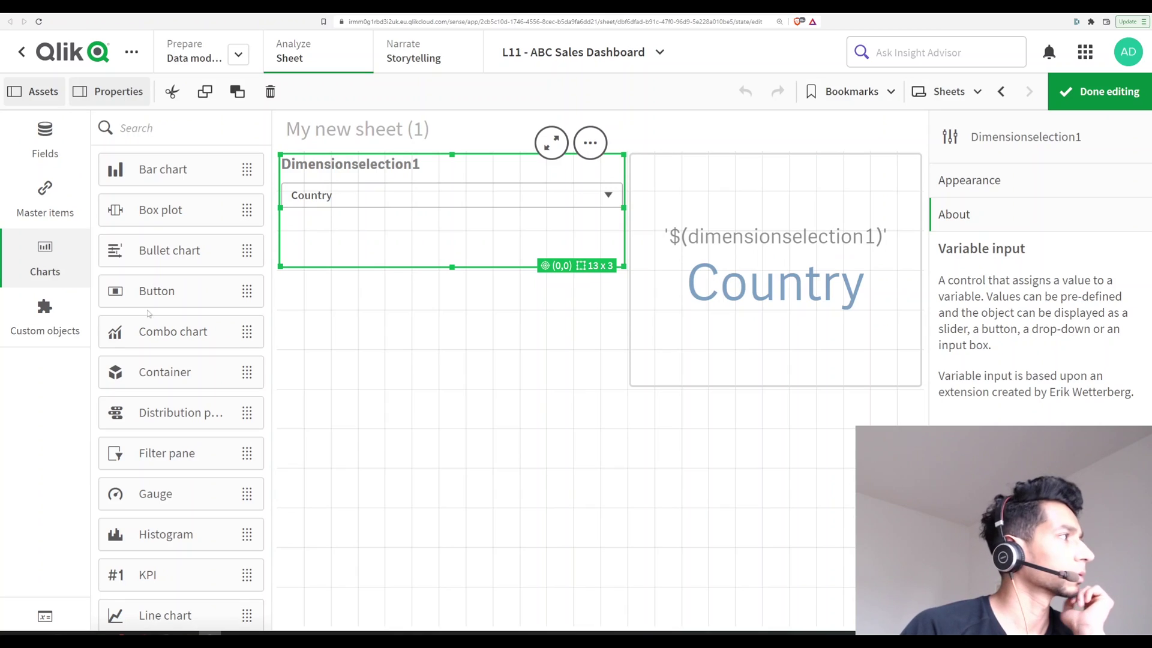
Drag a Custom objects Variable input below the first one and set Show as to Drop down.
click(45, 316)
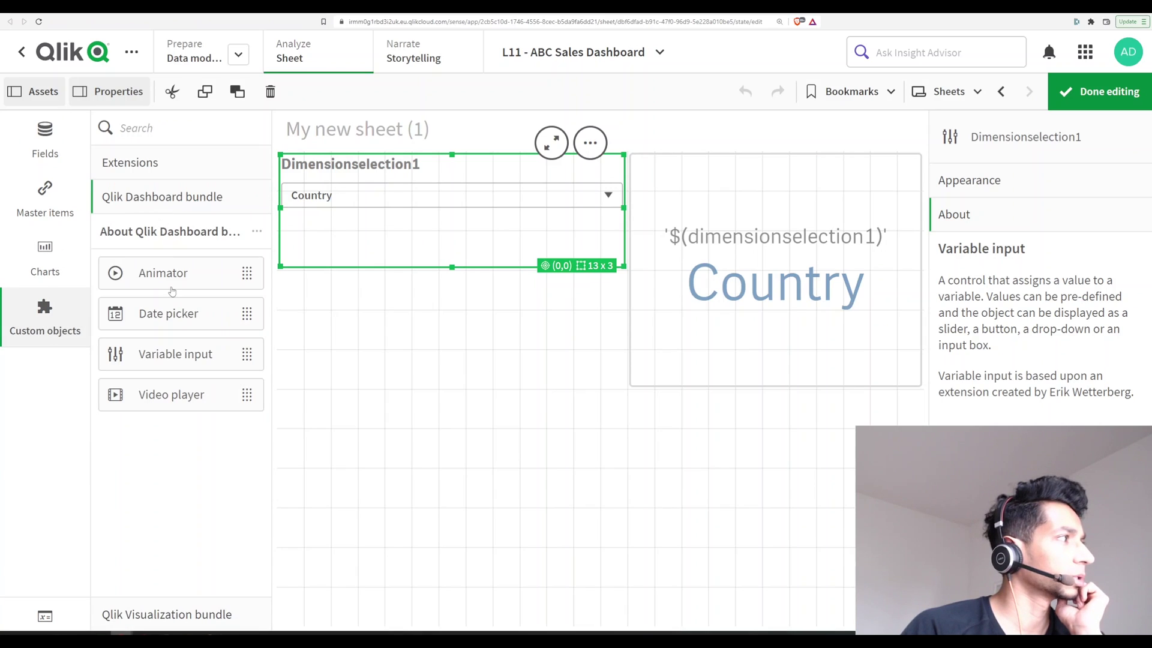
drag(175, 354, 502, 404)
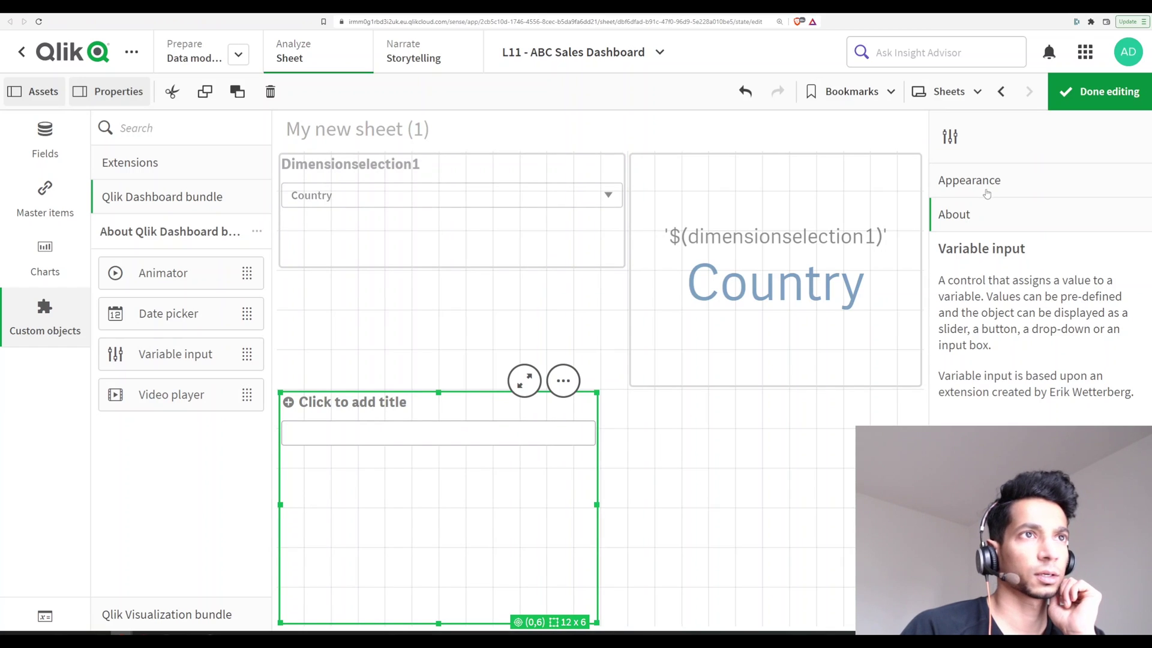
click(975, 186)
click(997, 365)
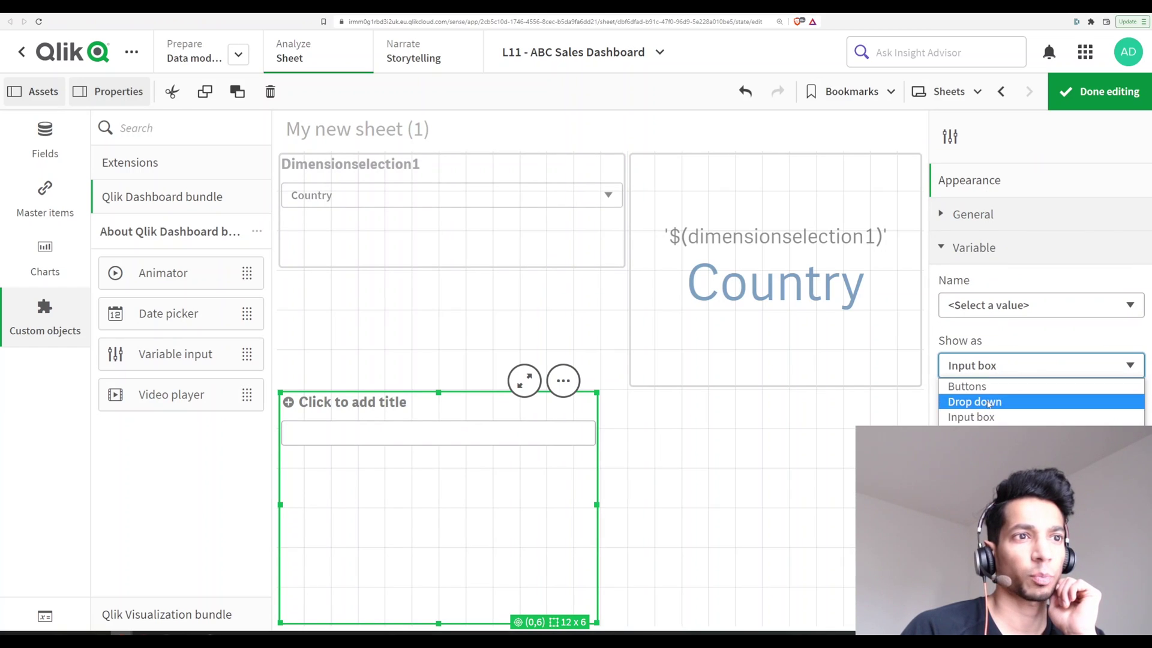
click(988, 401)
Open the new input's variable Name list and close it without binding a variable.
click(992, 312)
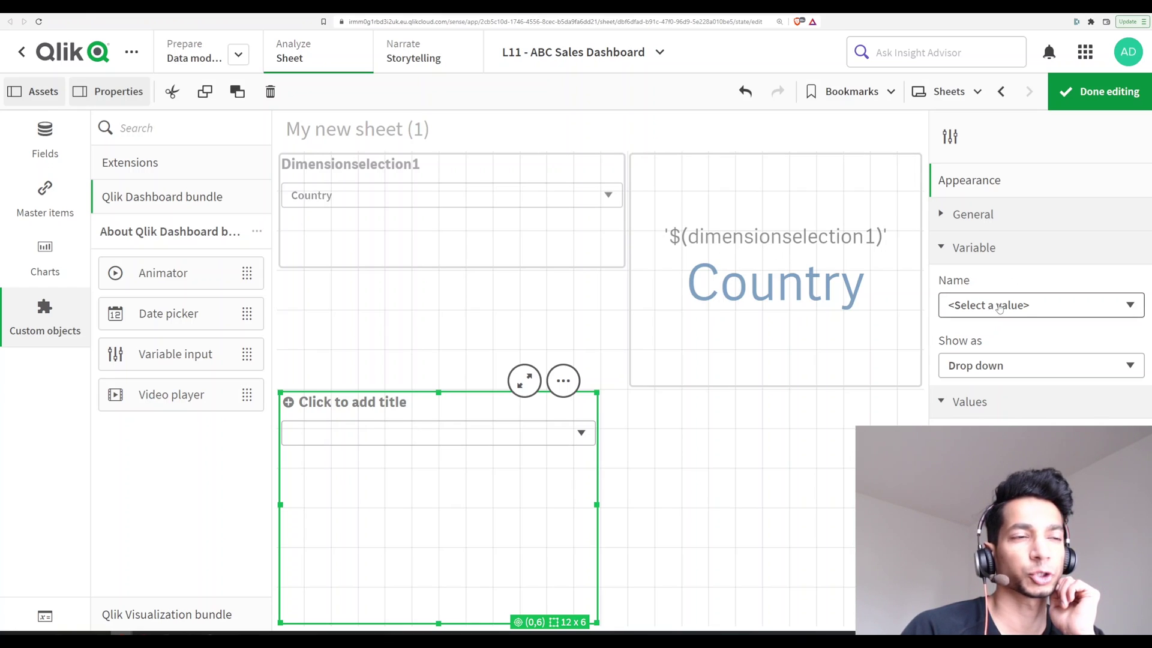
click(996, 308)
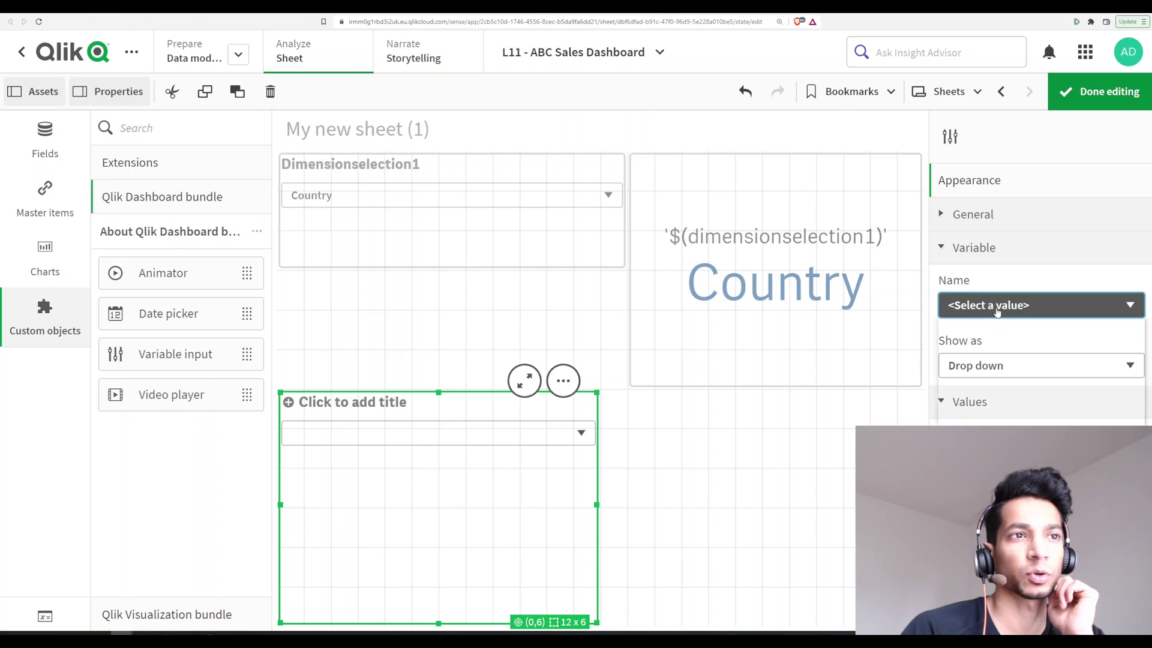
click(997, 321)
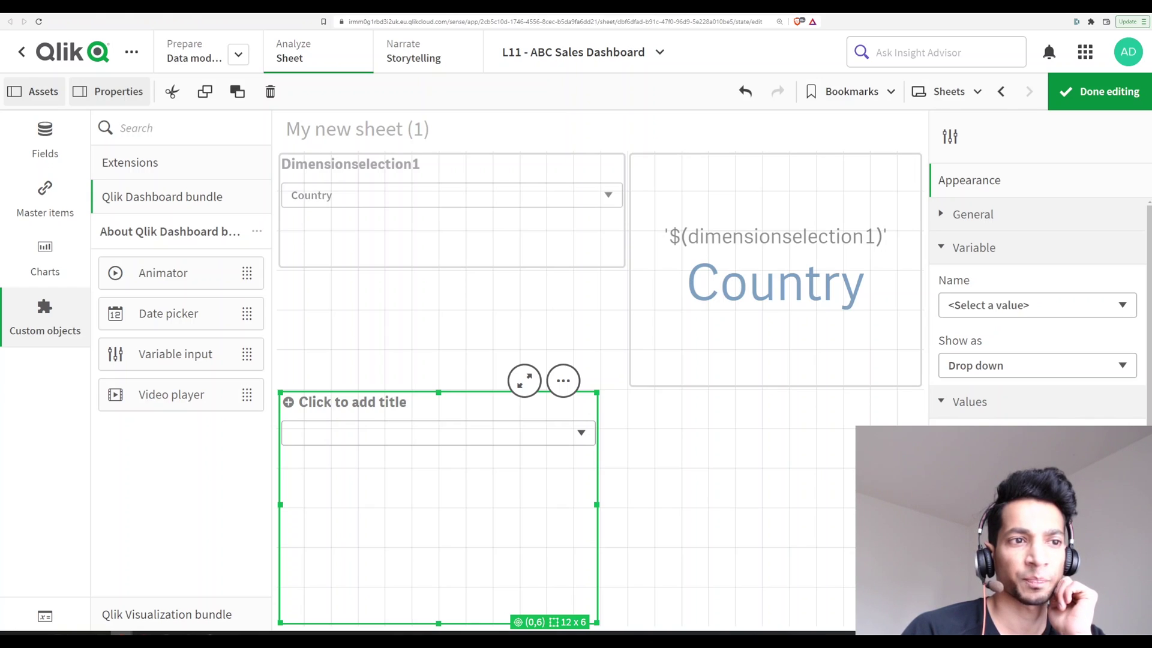
scroll(1038, 300, down, 1)
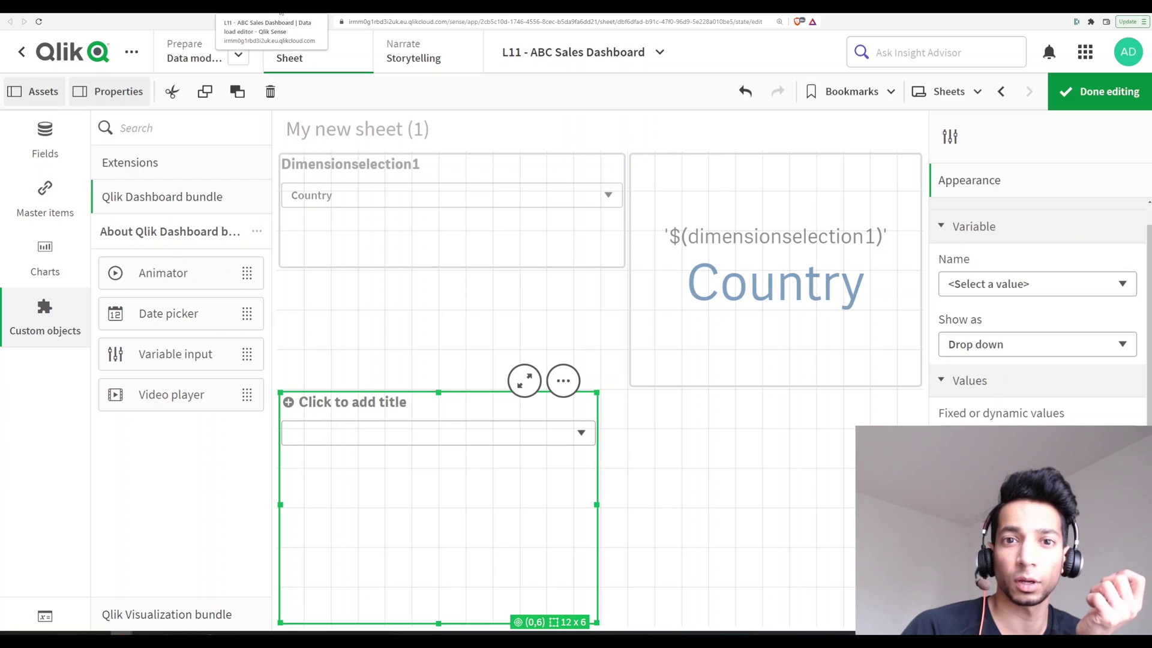
Review dimension_list in the Data load editor, then return to the sheet and leave edit mode.
click(281, 11)
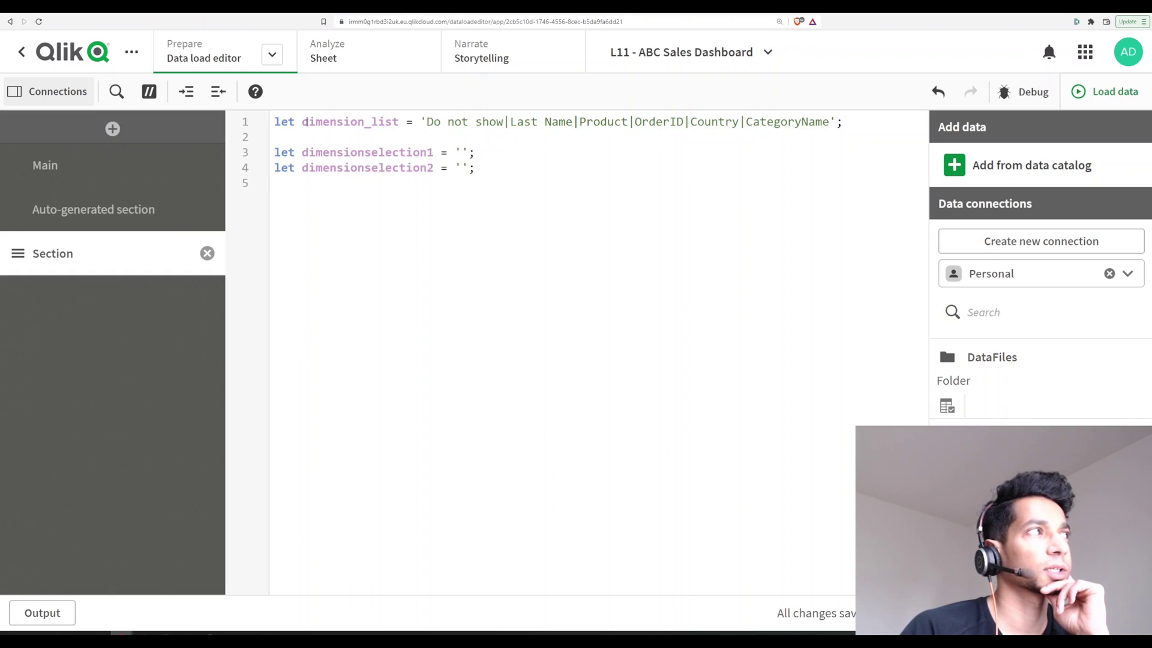
drag(308, 122, 399, 122)
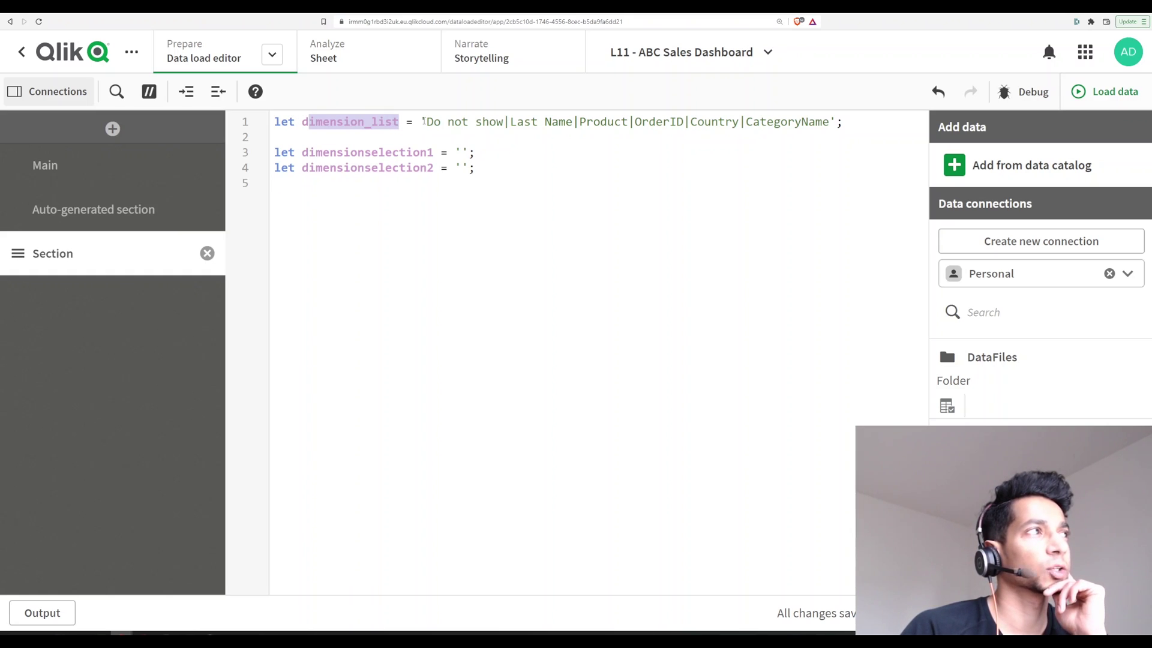
click(420, 45)
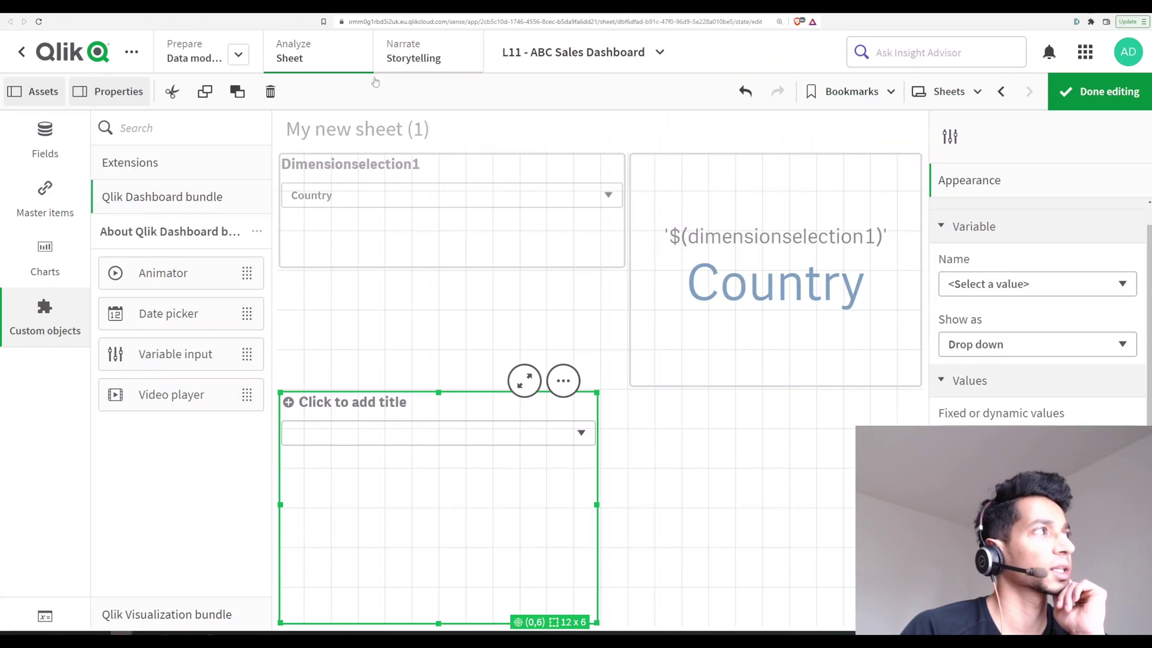
key(ctrl+e)
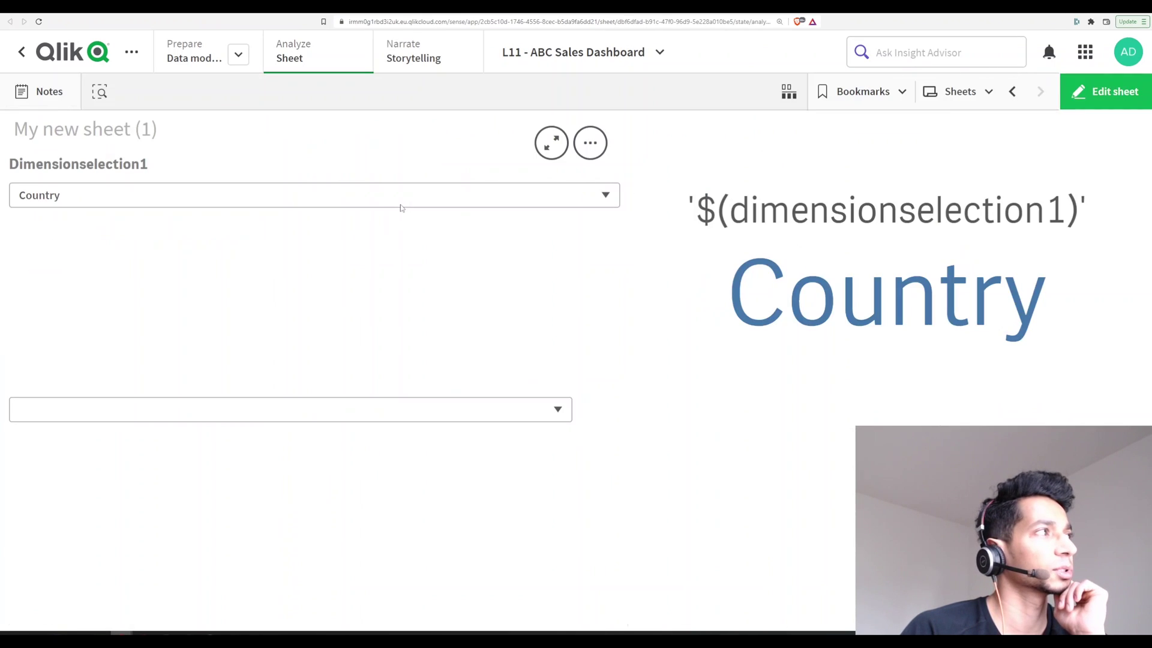
click(376, 198)
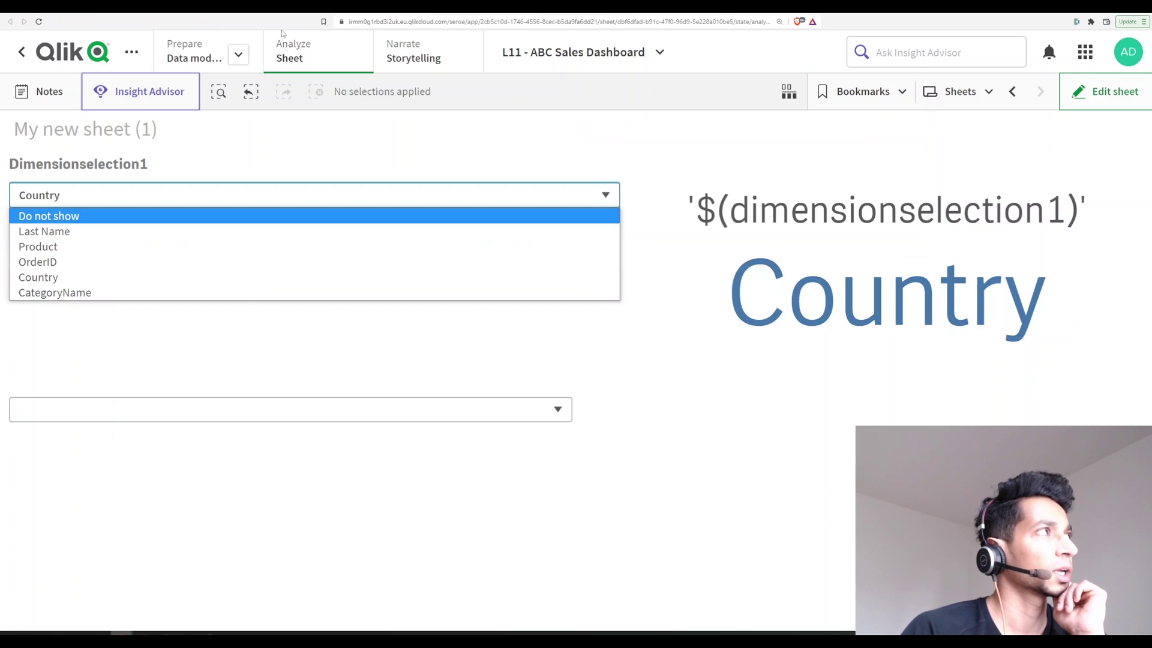
key(alt+Left)
click(422, 122)
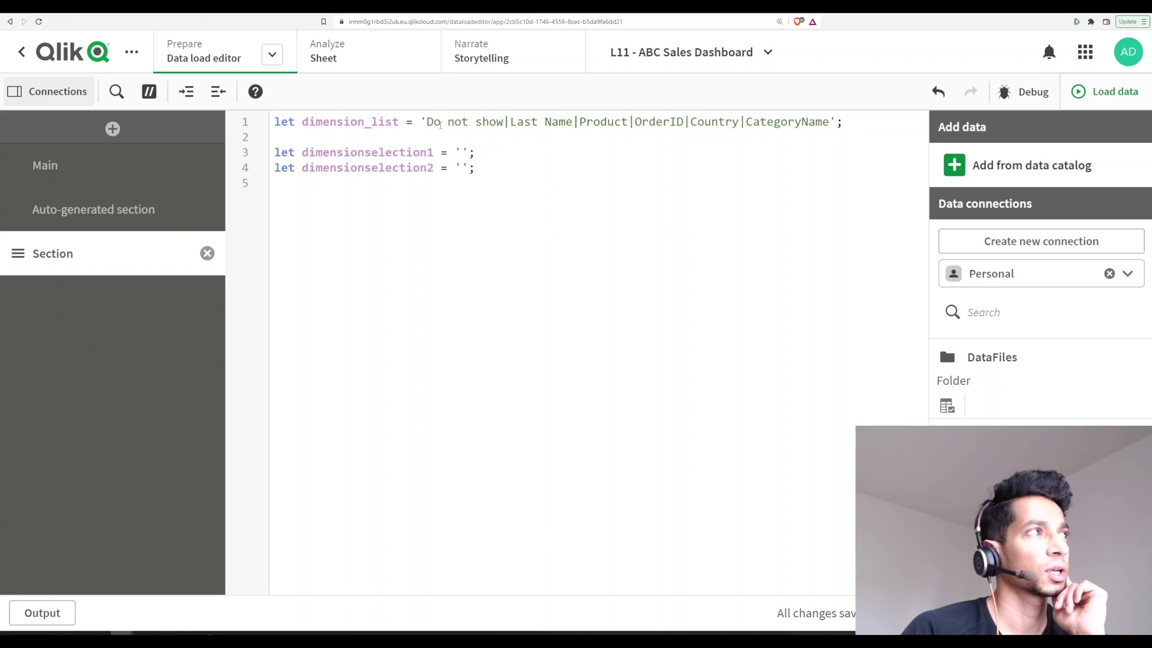
drag(425, 122, 575, 122)
click(575, 122)
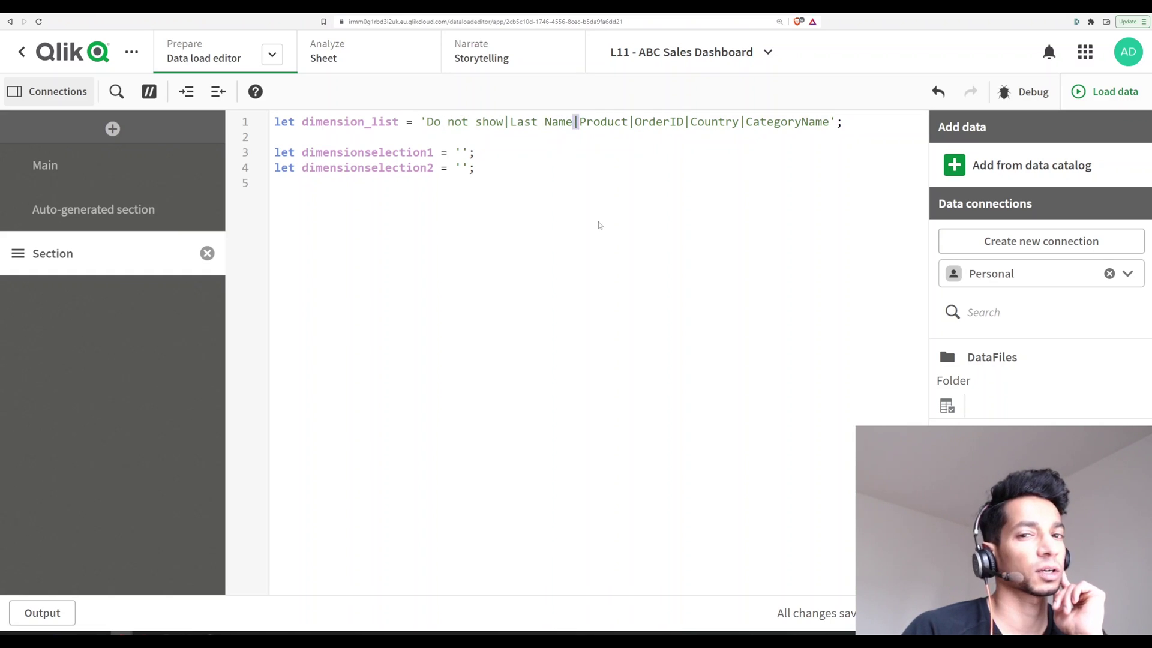
click(519, 145)
drag(426, 122, 502, 122)
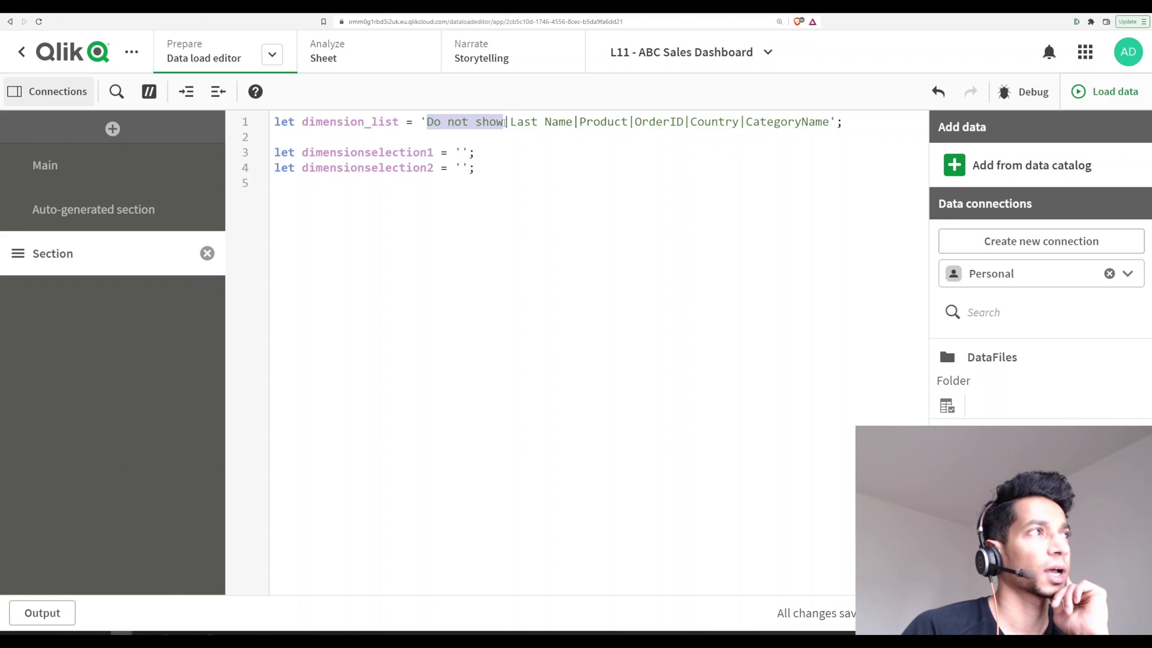
click(506, 122)
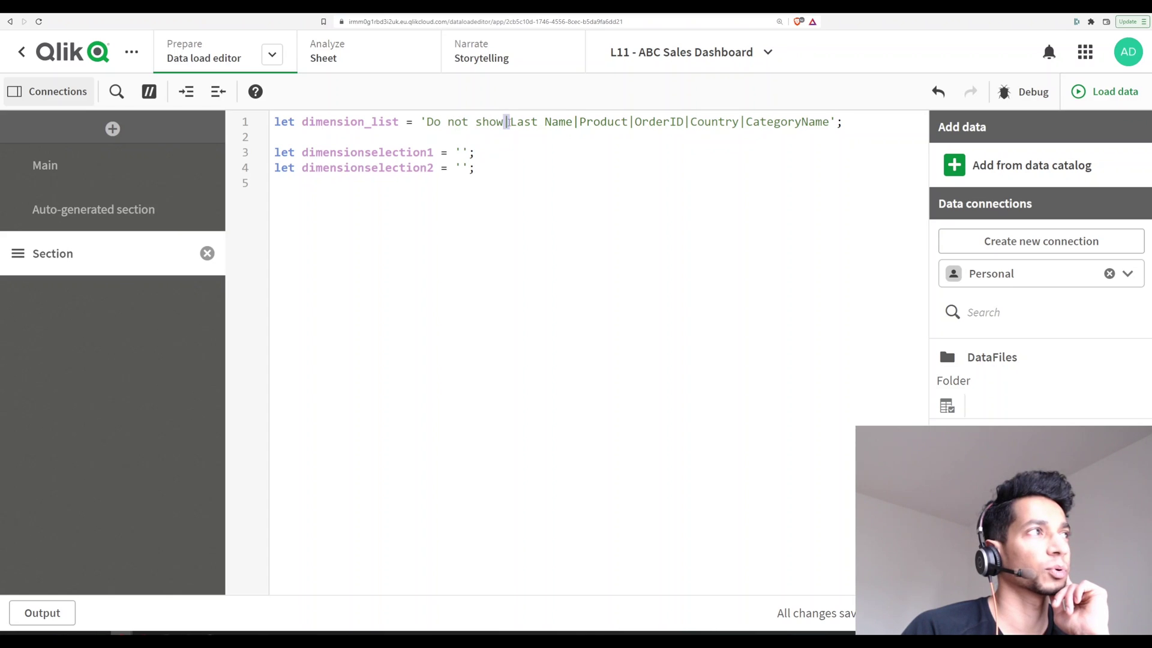
drag(512, 122, 576, 136)
click(576, 123)
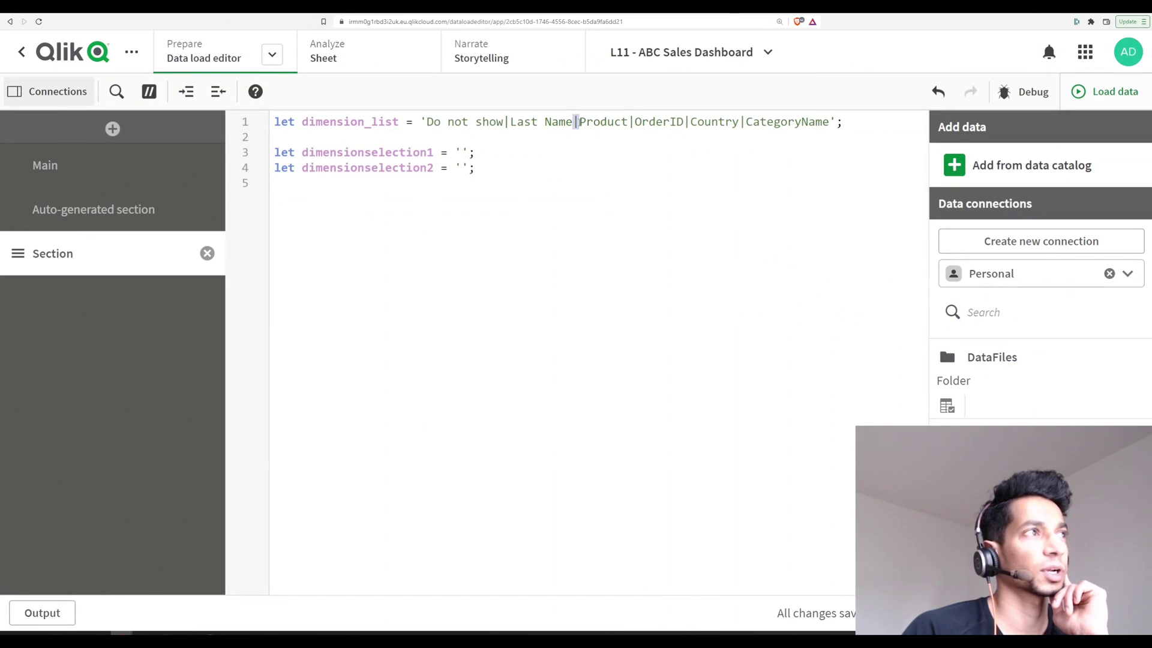
click(579, 123)
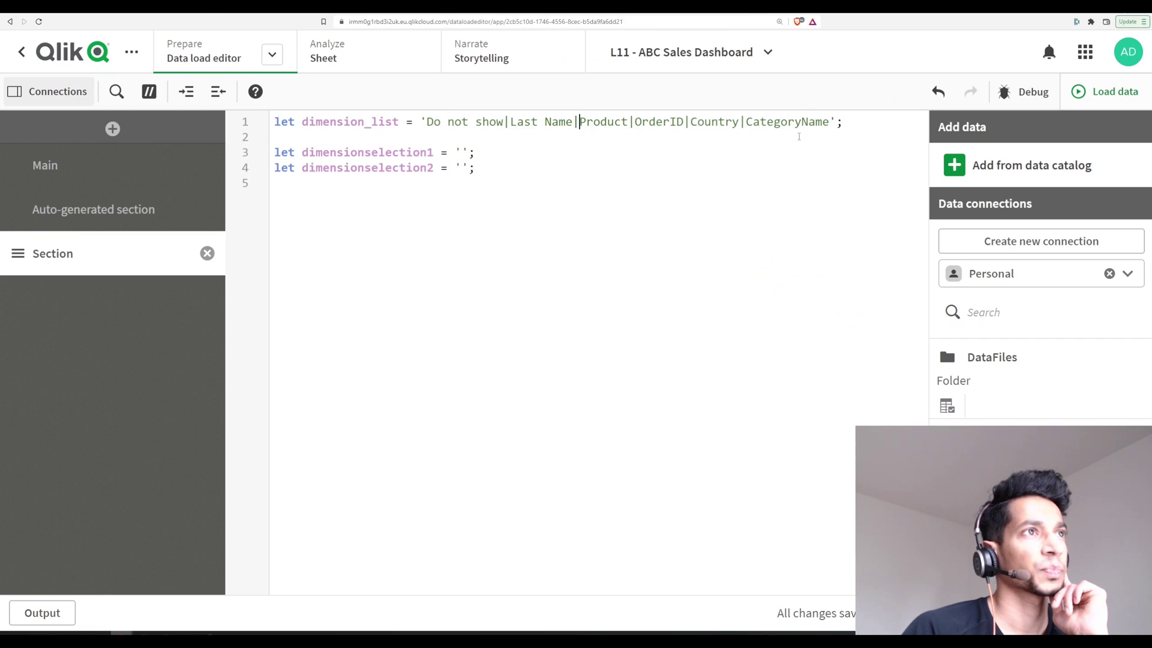
click(831, 122)
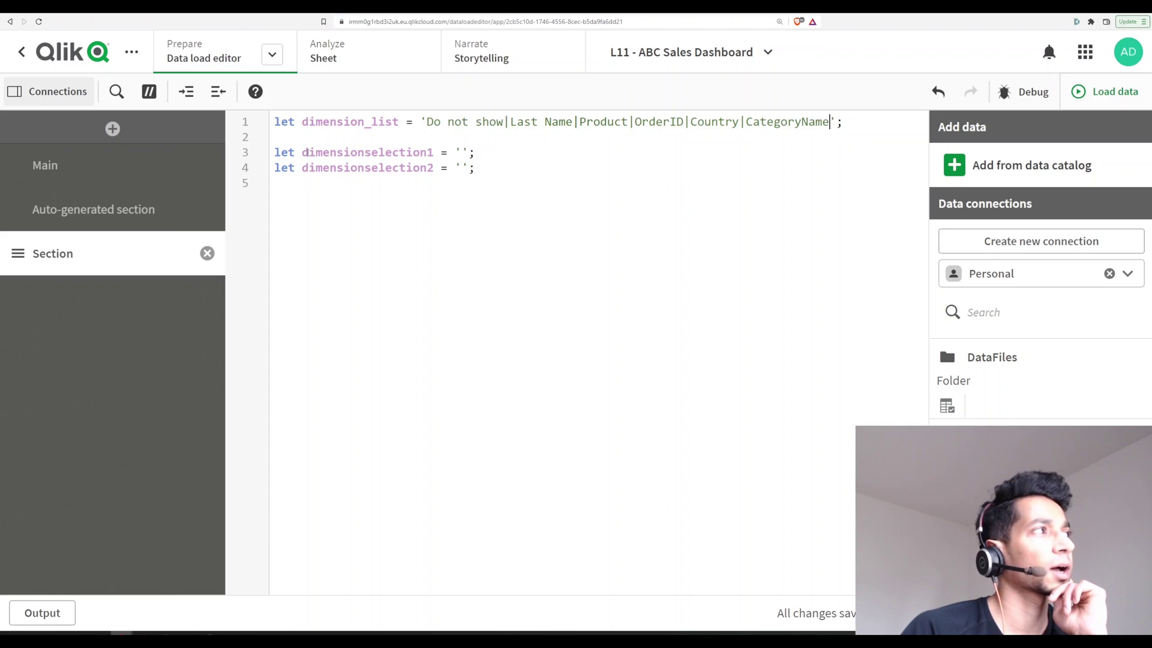
drag(303, 152, 426, 154)
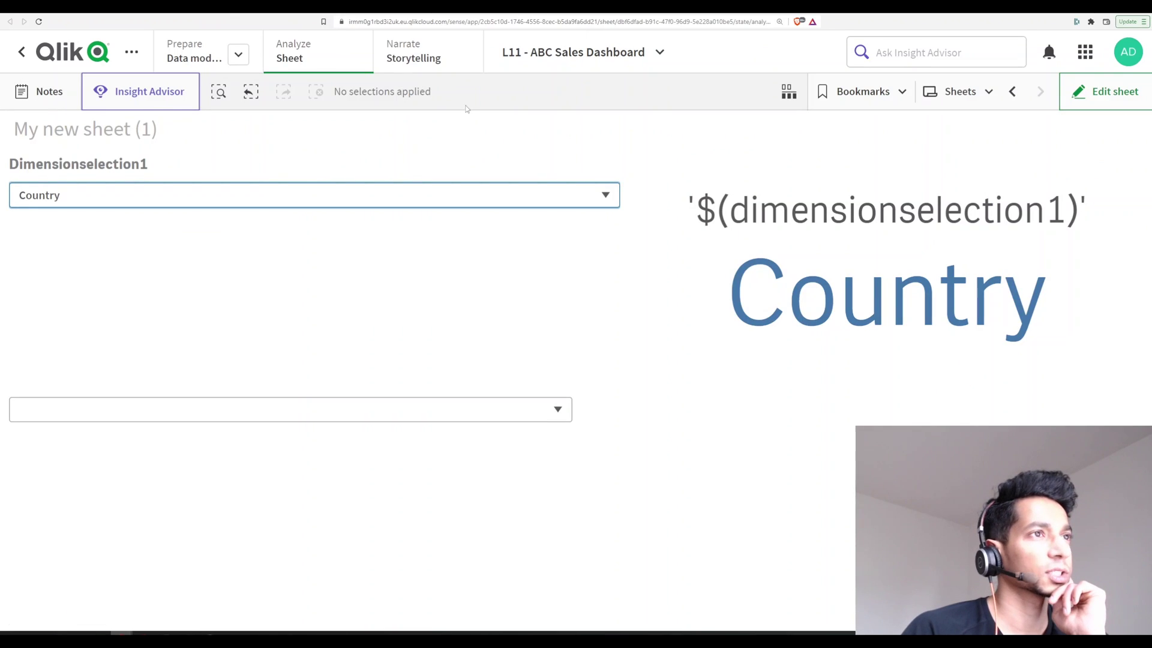
Bind the lower drop-down variable input to dimensionselection1 via its Variable Name list.
click(1095, 103)
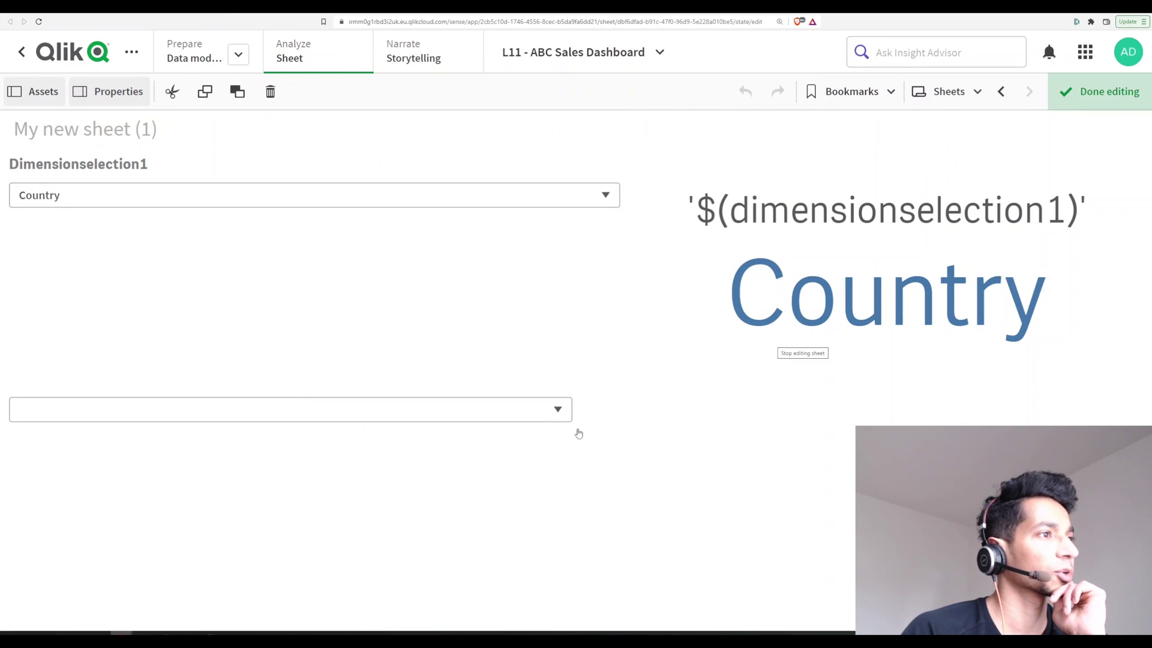
click(561, 415)
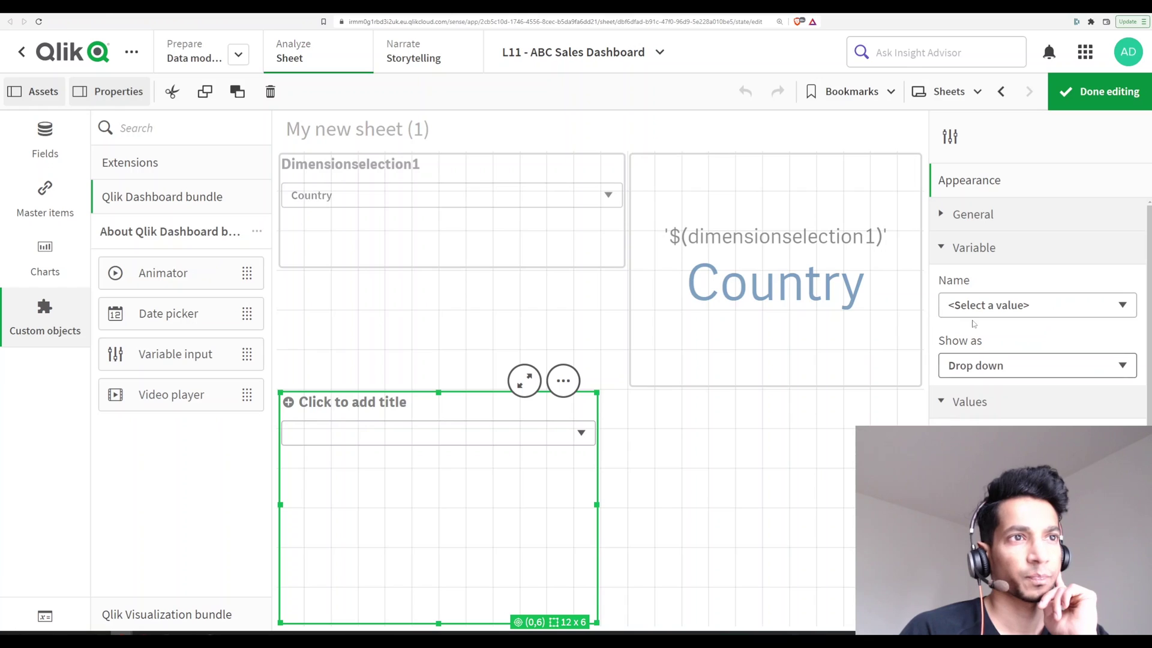
click(977, 308)
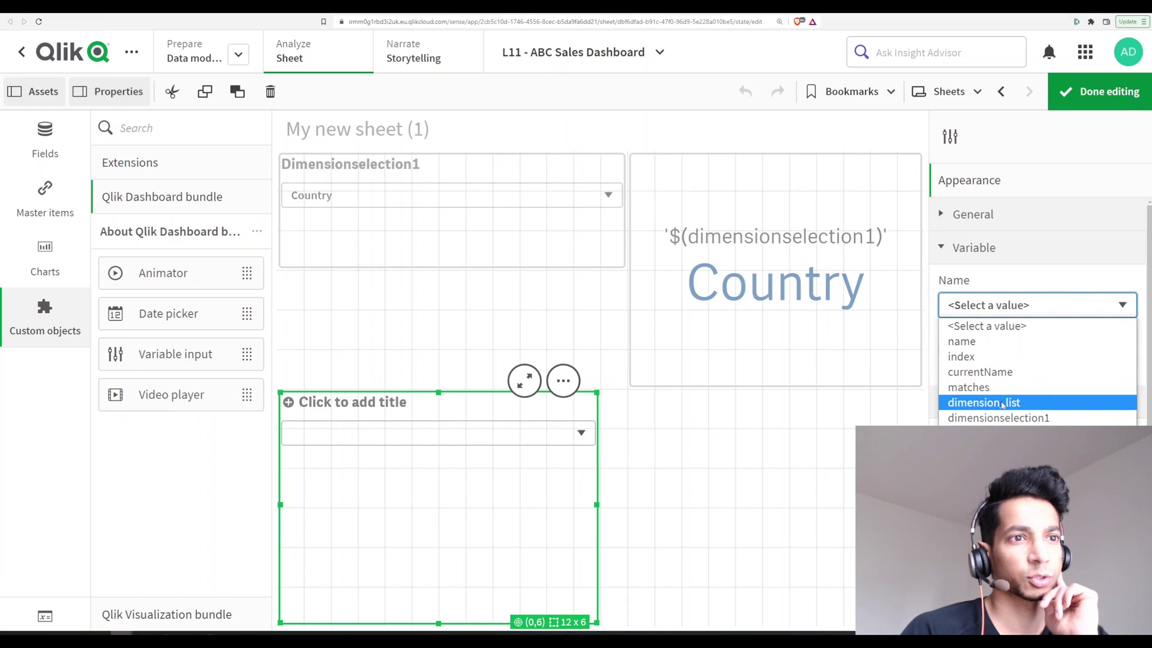
click(1001, 417)
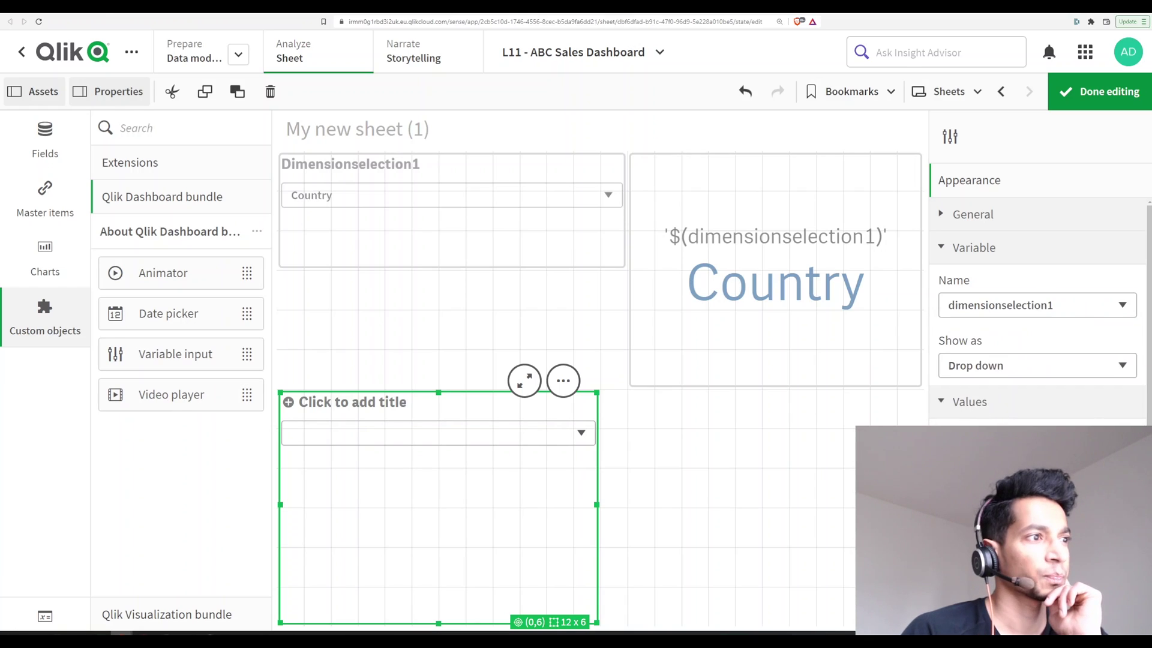
click(918, 417)
mouse_move(467, 443)
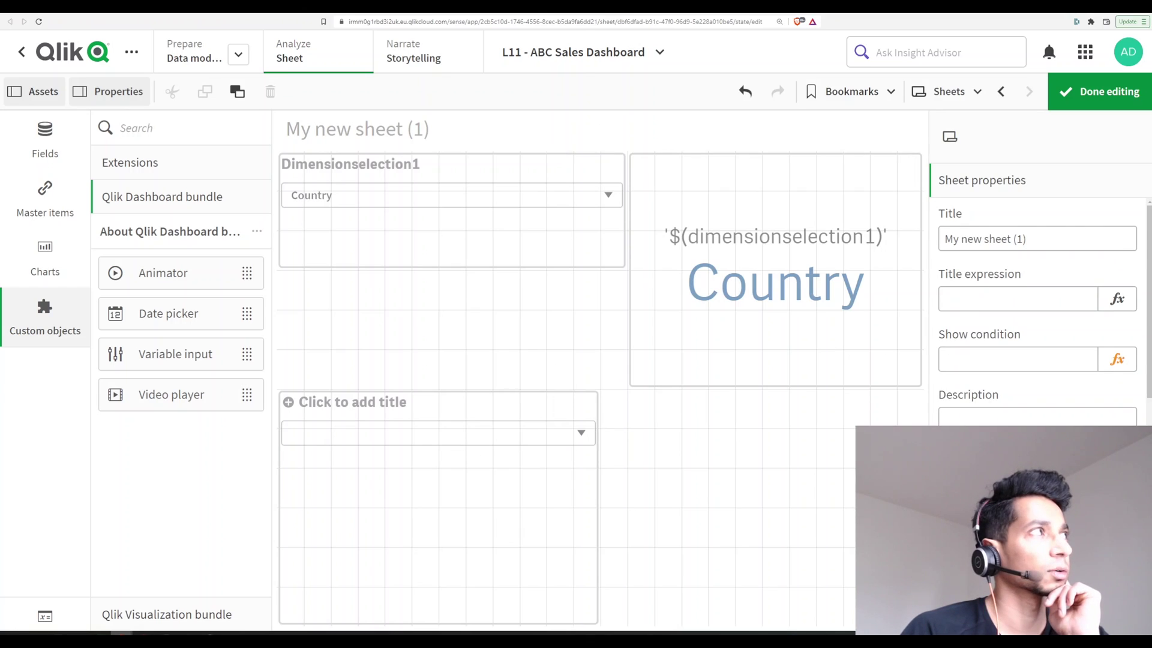
Leave edit mode and open the second drop-down, finding it has no options.
key(ctrl+Tab)
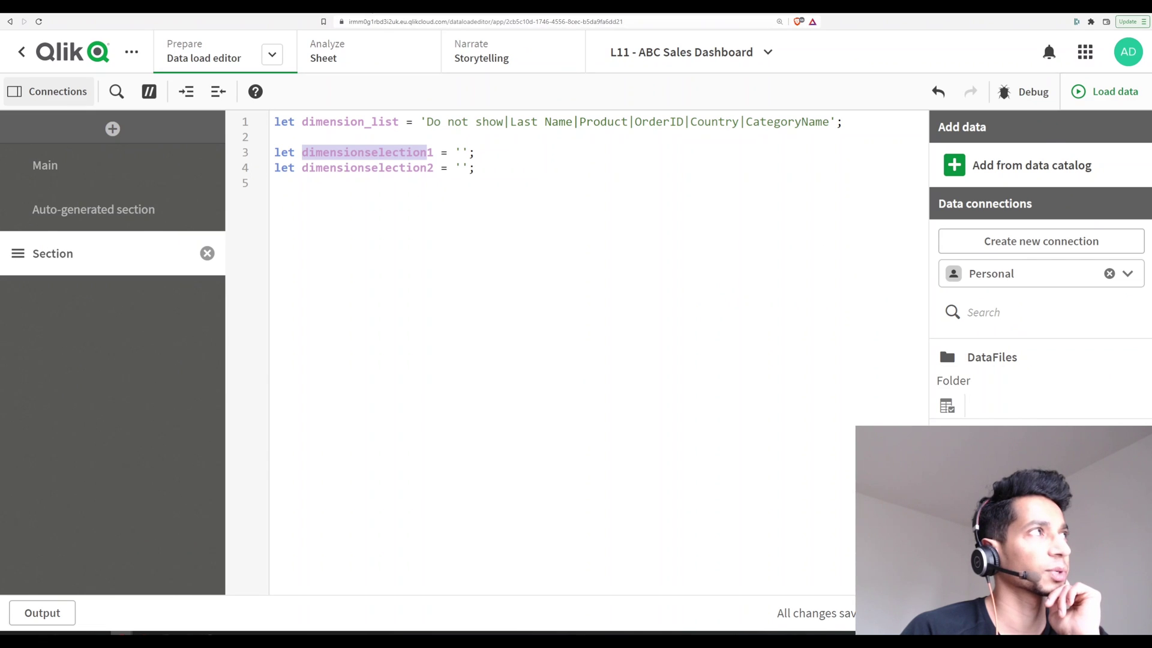
key(ctrl+Tab)
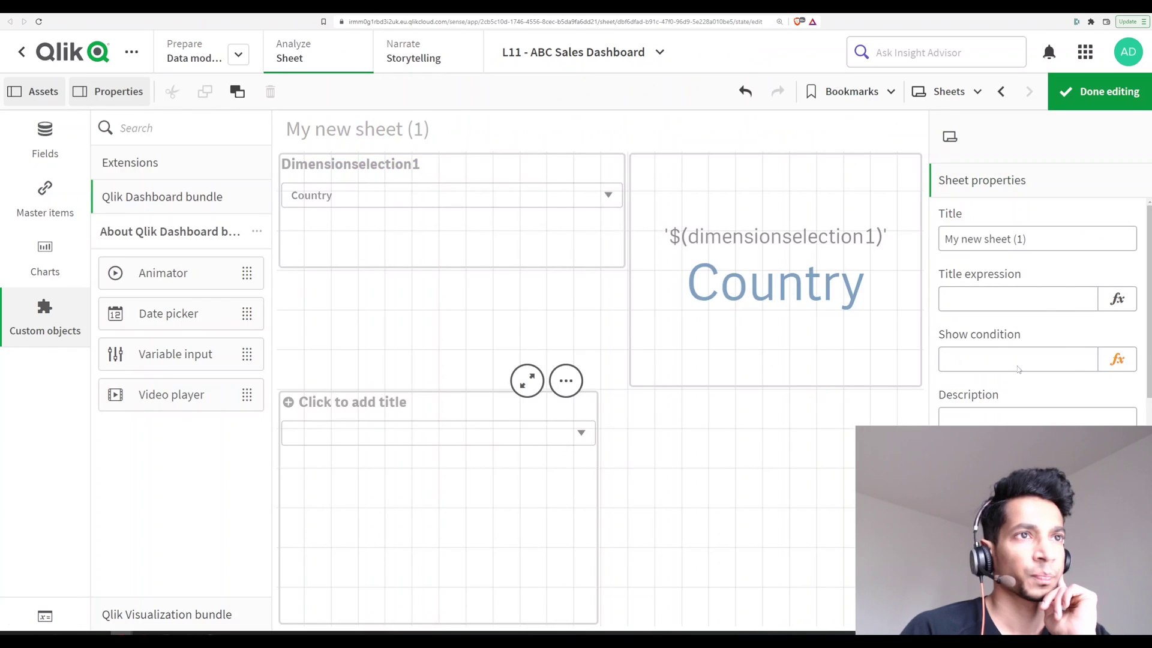
click(582, 409)
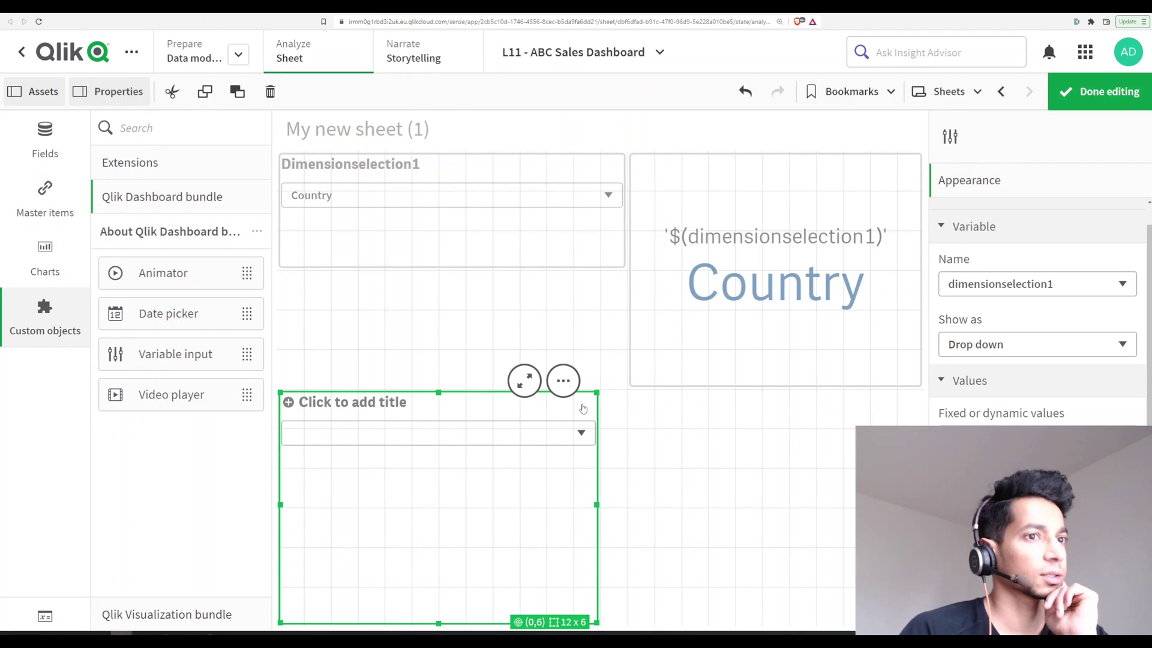
key(ctrl+e)
click(406, 413)
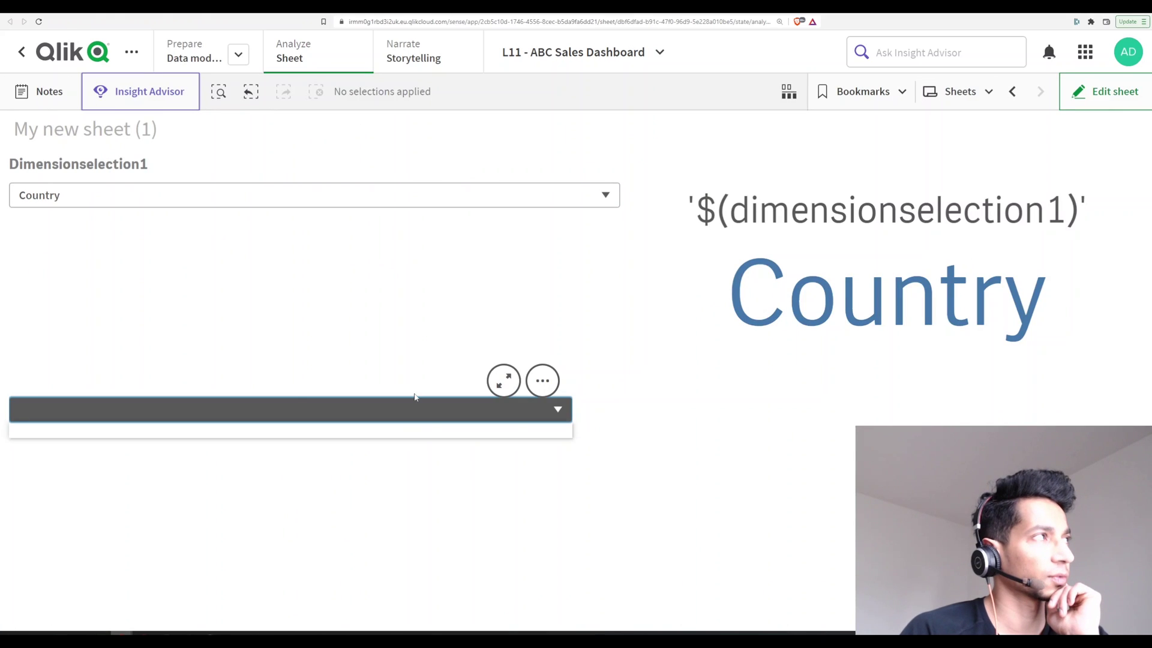
Inspect the dimension_list definition in the load script, then return to the sheet.
key(ctrl+Tab)
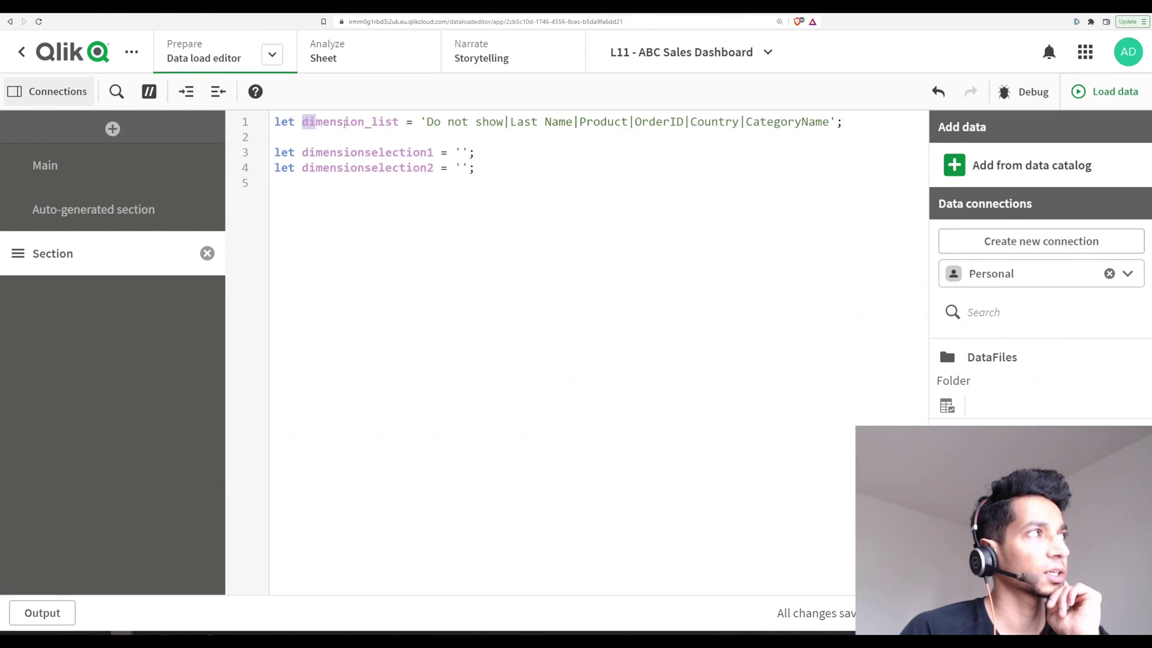
drag(345, 123, 686, 122)
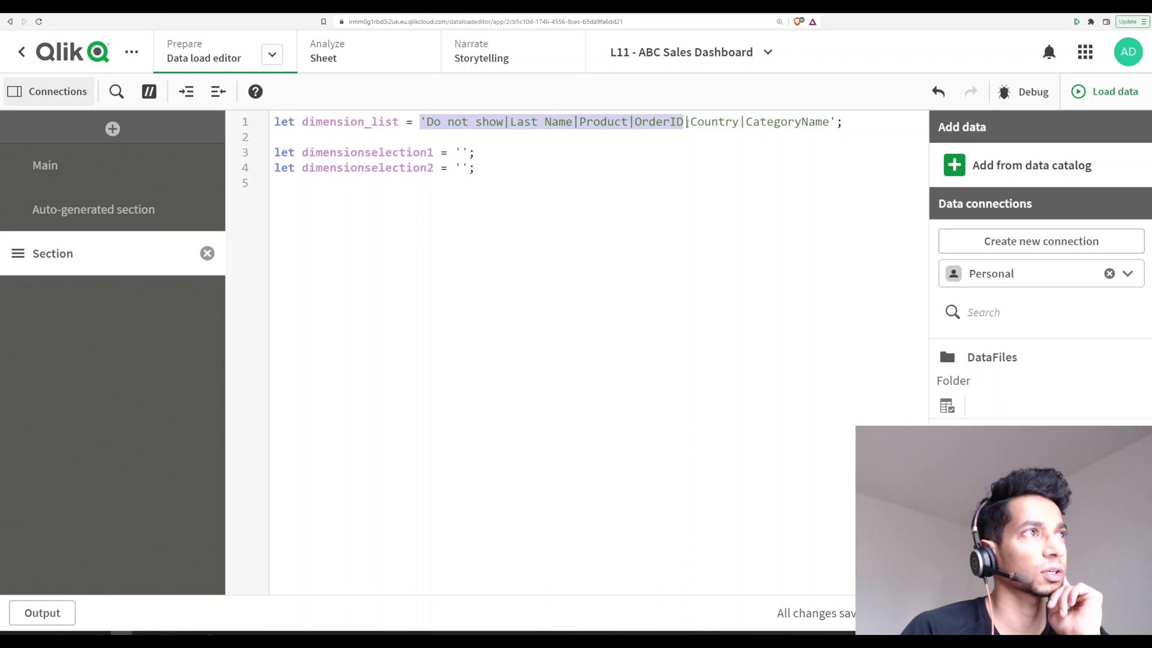
click(528, 269)
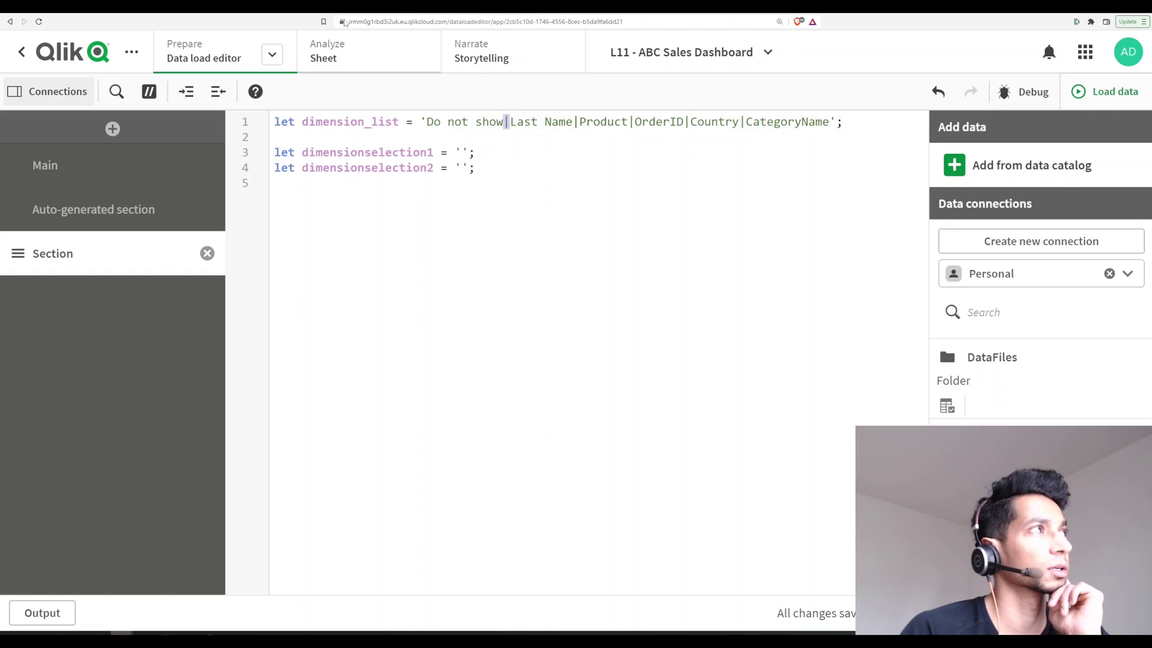
click(336, 60)
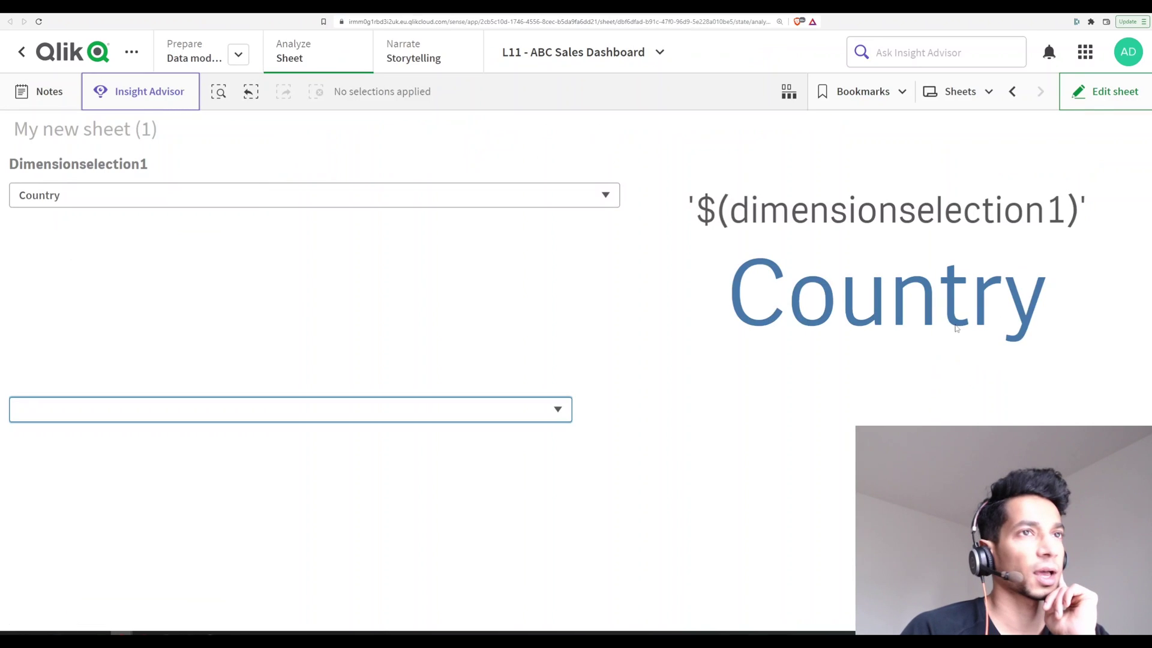
Set the second input's Values to Dynamic and start an expression using dimension_list.
click(1089, 91)
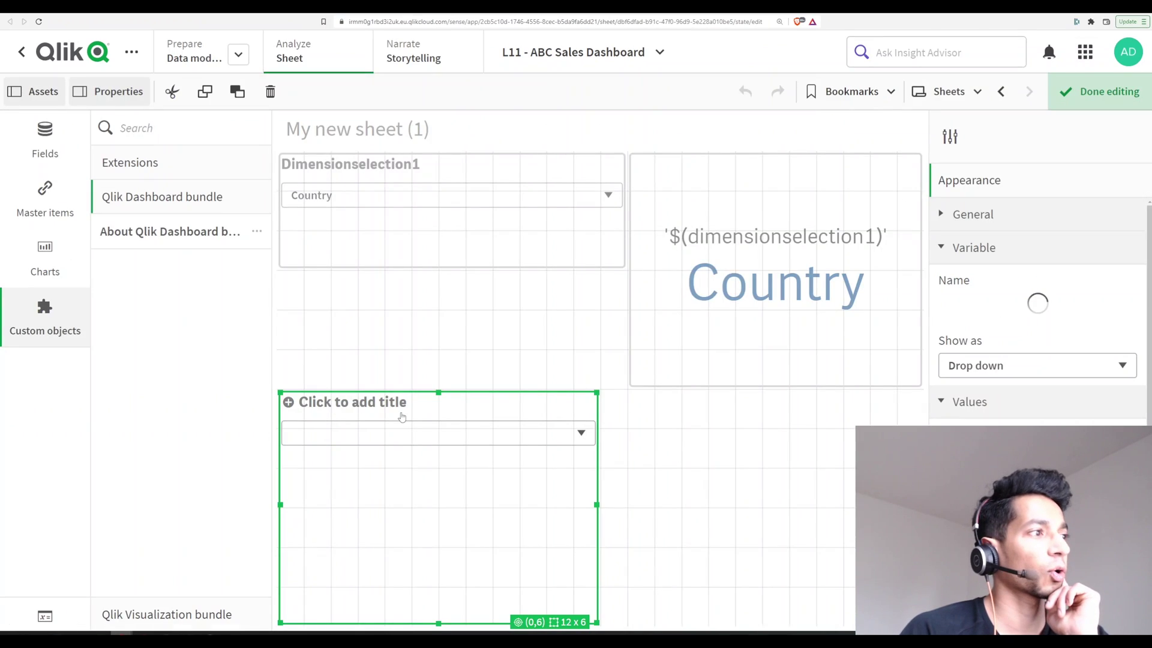
click(1027, 335)
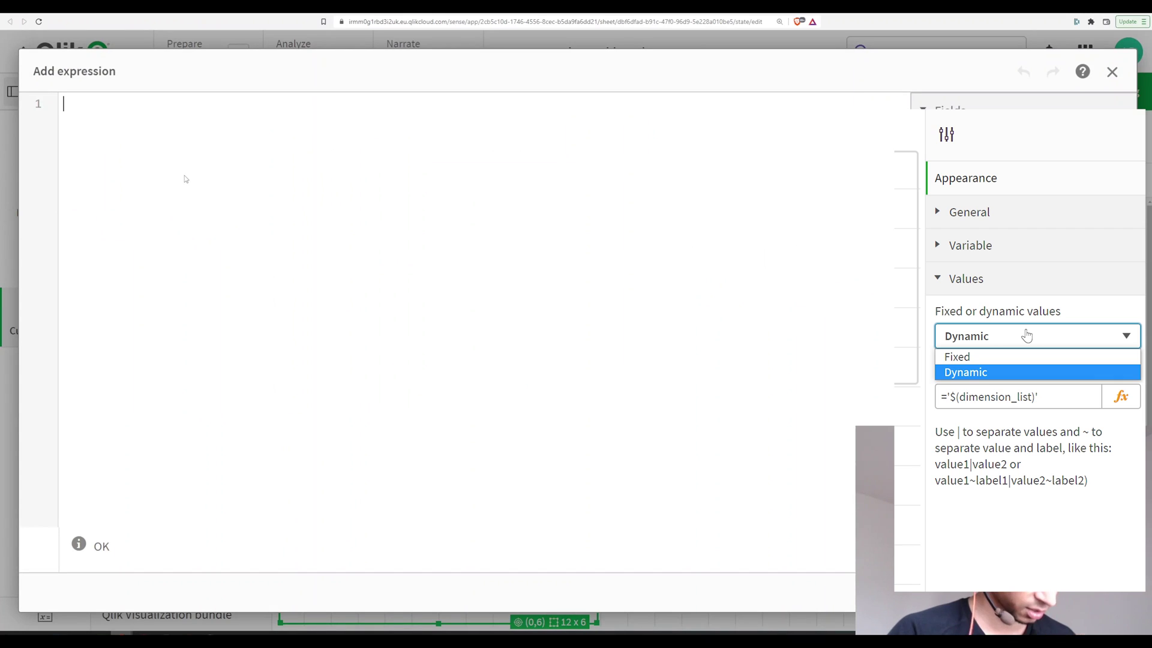
text($)
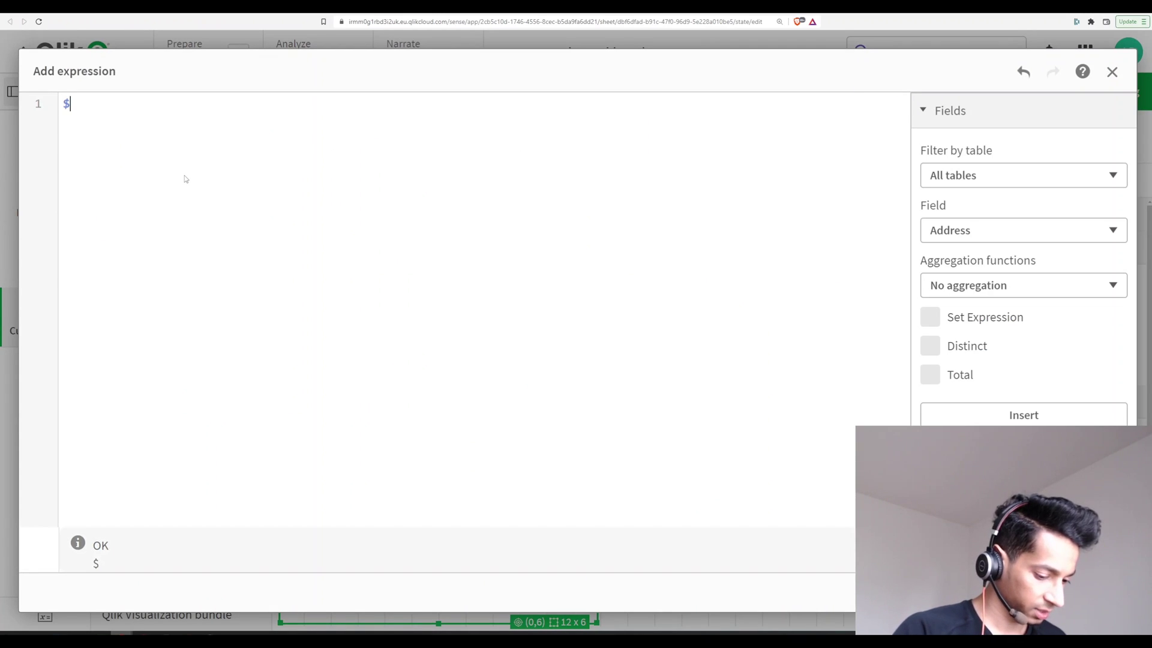
text((cal)
key(BackSpace)
key(BackSpace)
key(BackSpace)
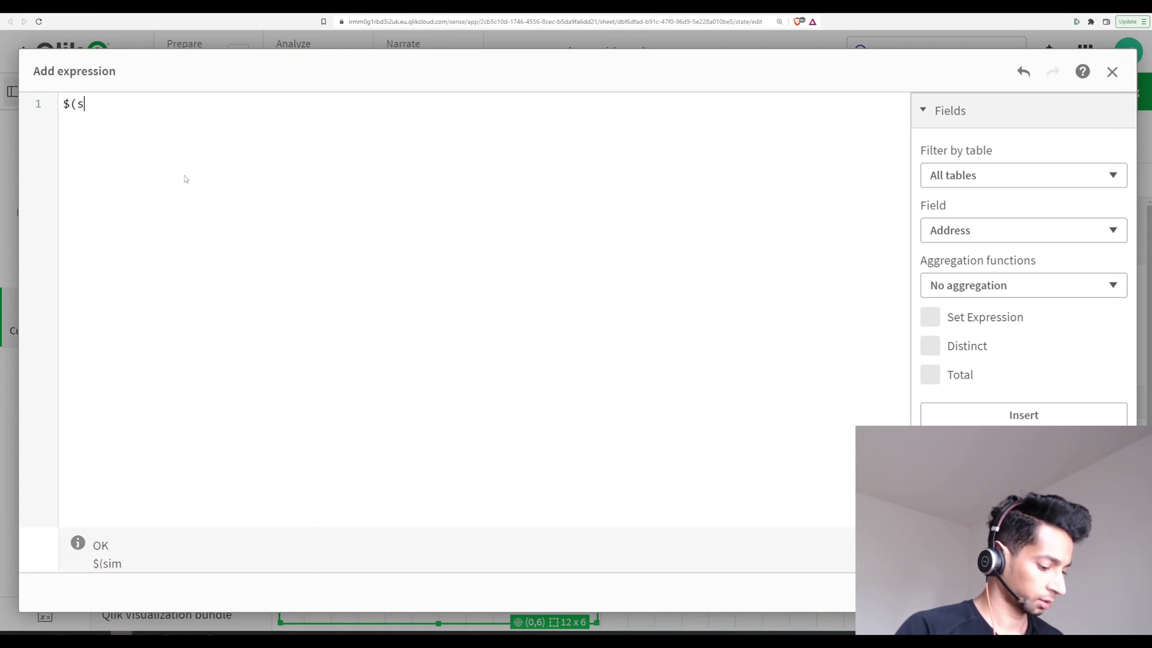
text(dim)
key(Up)
key(Up)
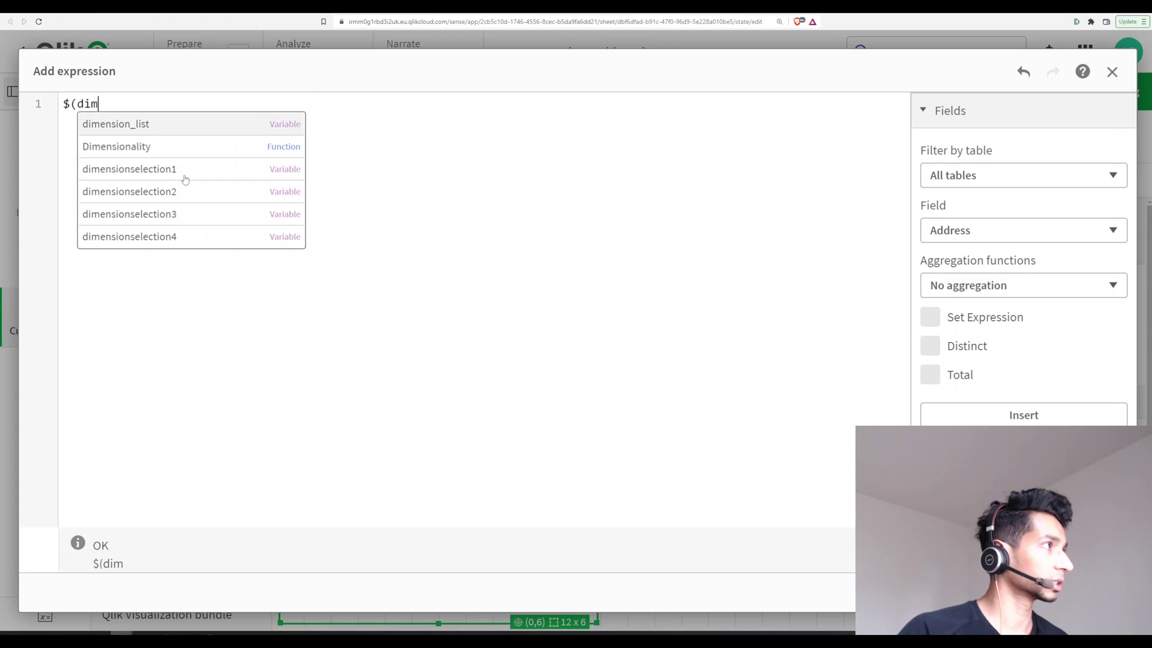
key(Return)
Finish the expression as '$(dimension_list)' and compare it against the load script.
text())
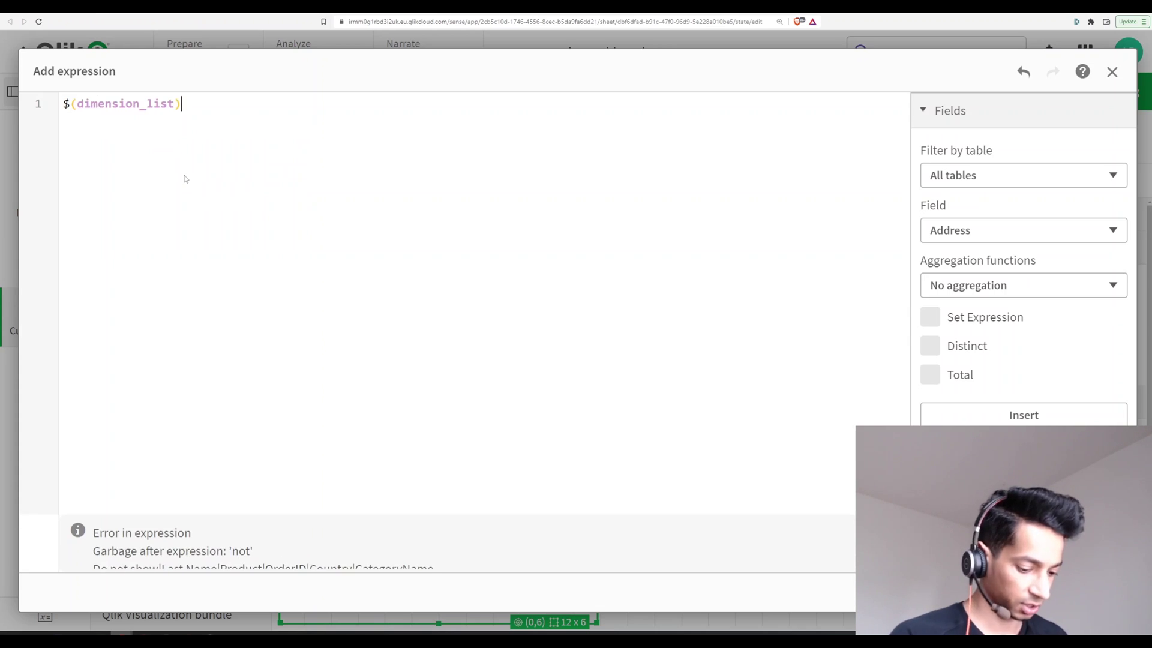
text(-)
key(BackSpace)
text(')
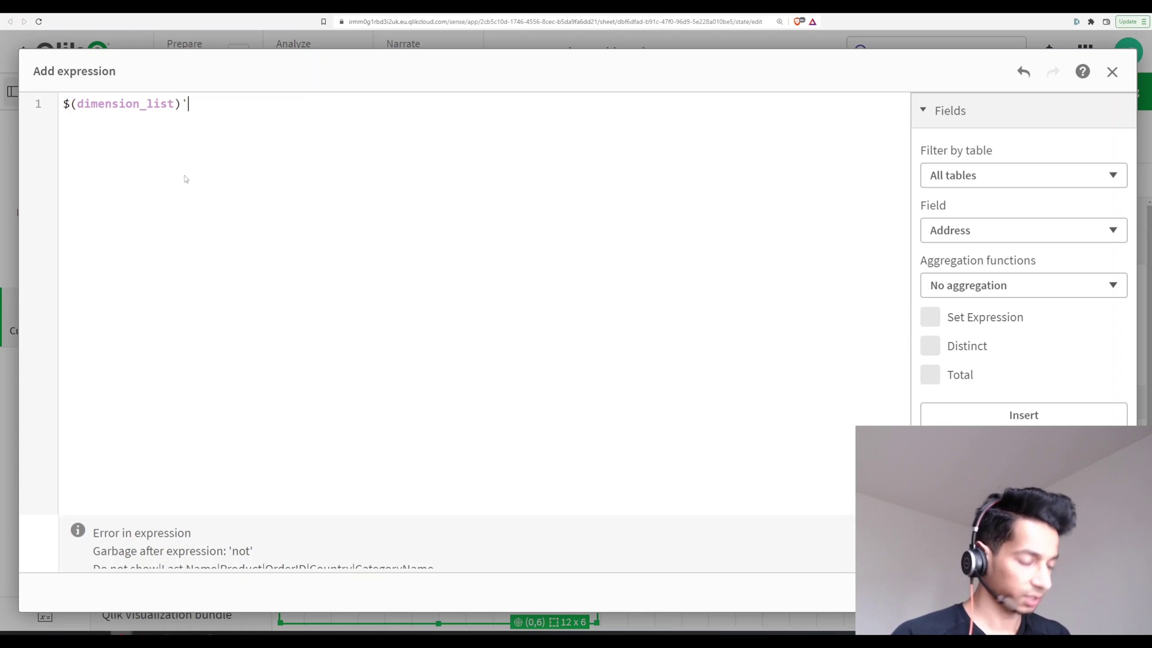
click(71, 126)
text(')
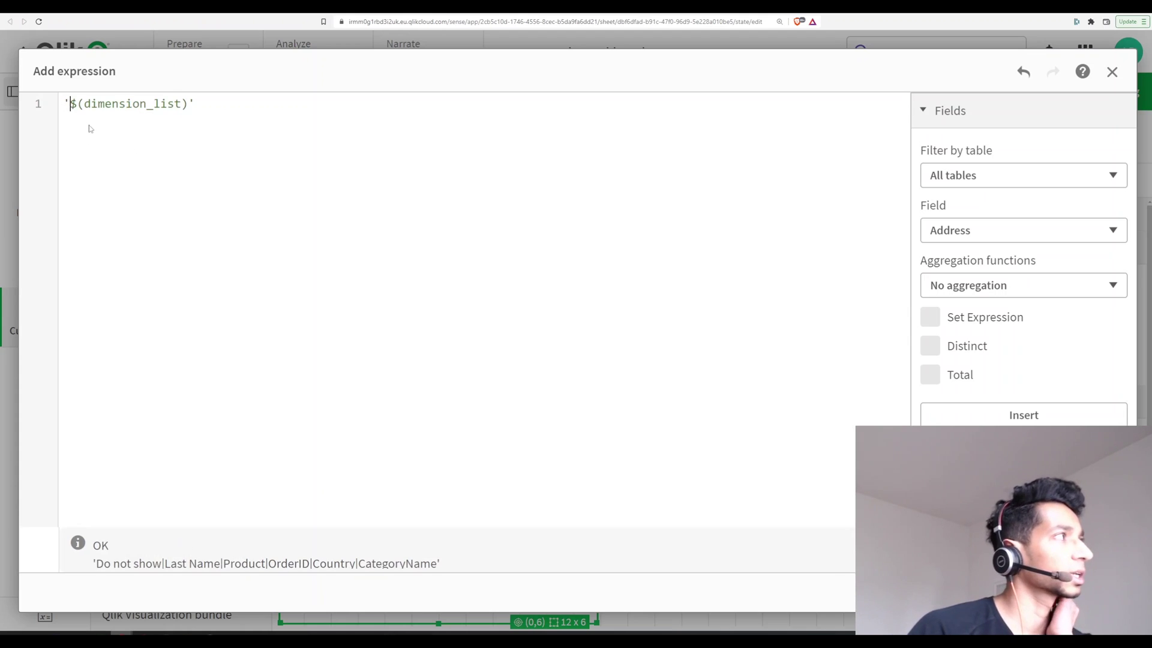
drag(99, 104, 161, 104)
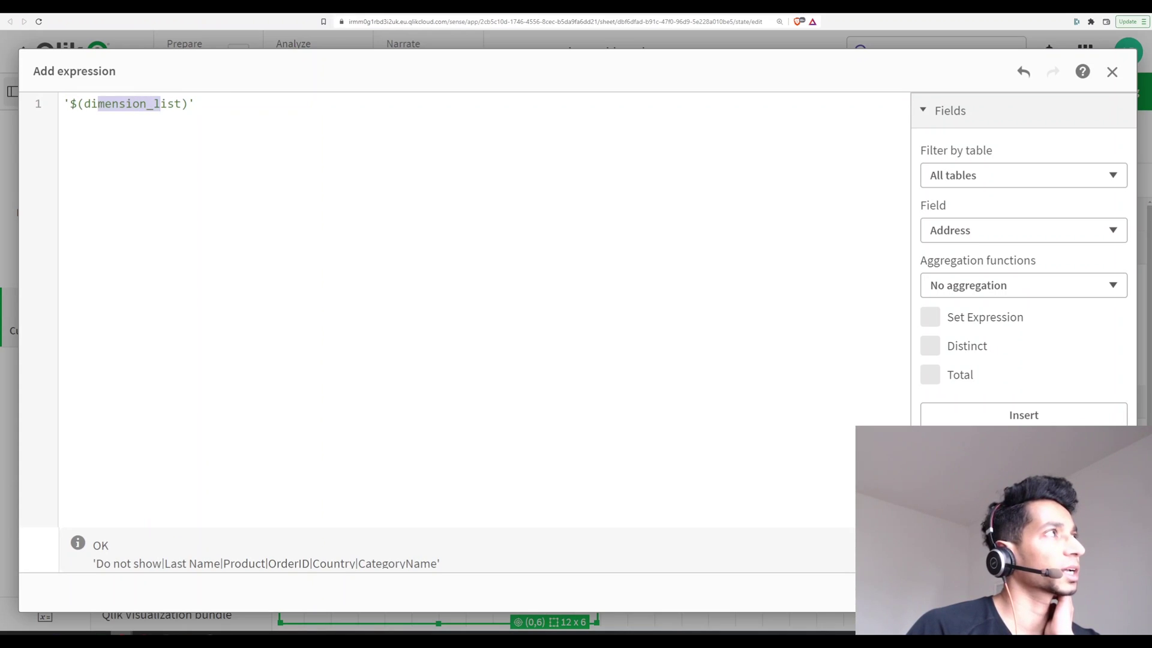
key(ctrl+Tab)
drag(427, 122, 725, 122)
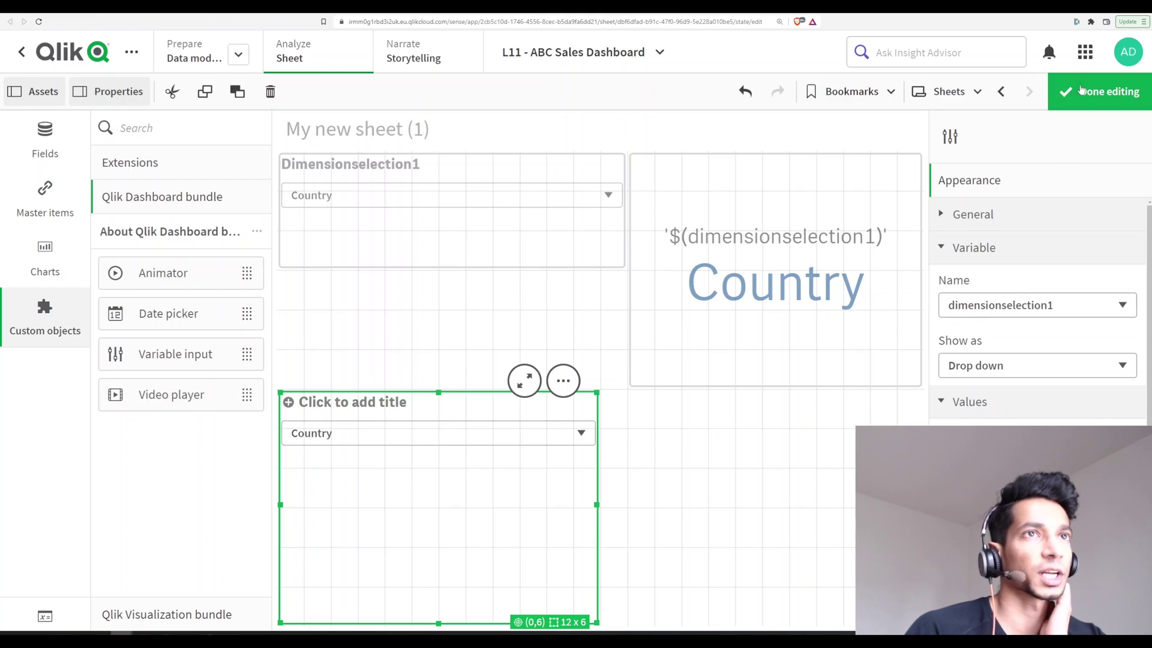
Leave edit mode and pick Product, CategoryName, then OrderID in the second drop-down.
click(1081, 90)
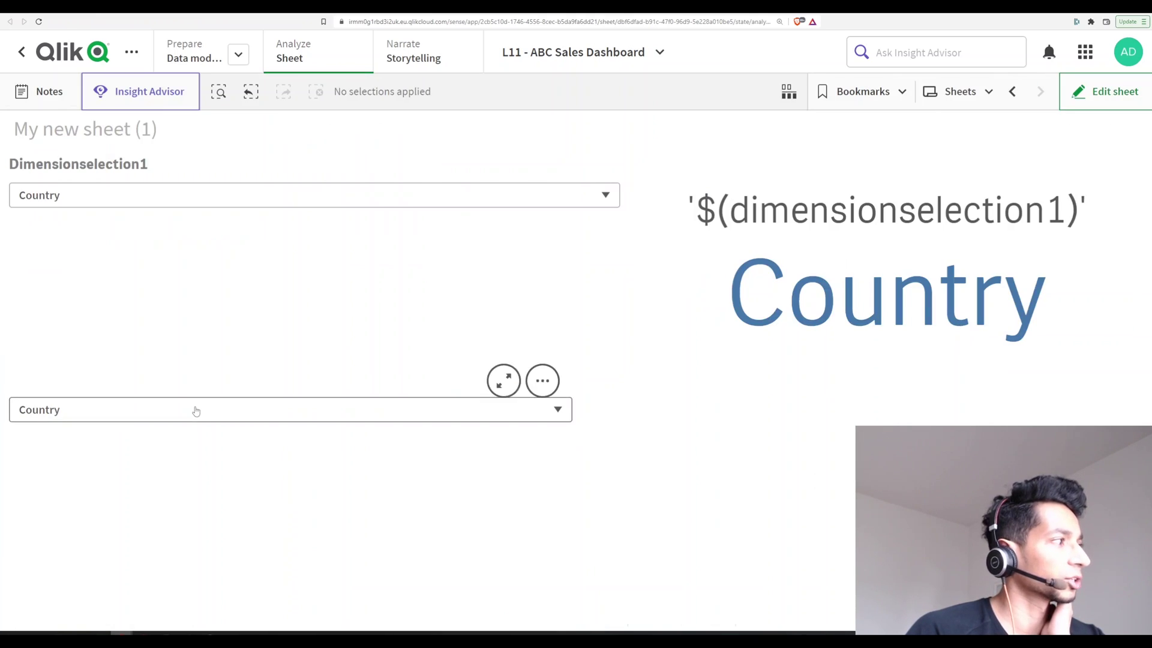
click(192, 409)
click(174, 462)
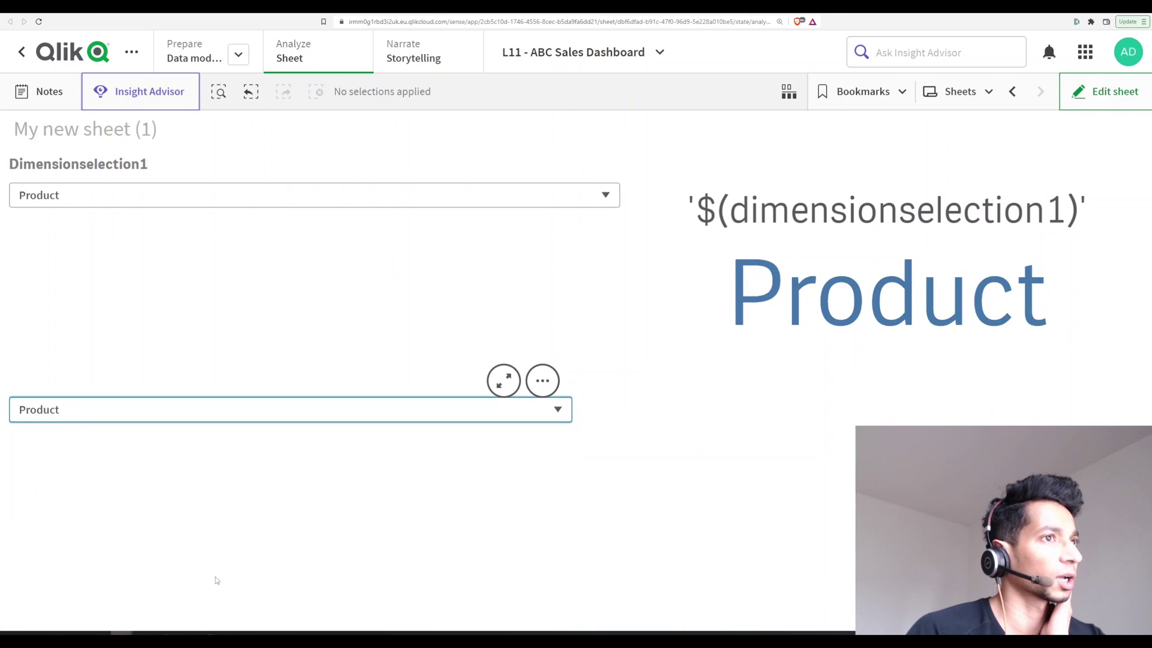
click(152, 412)
click(152, 507)
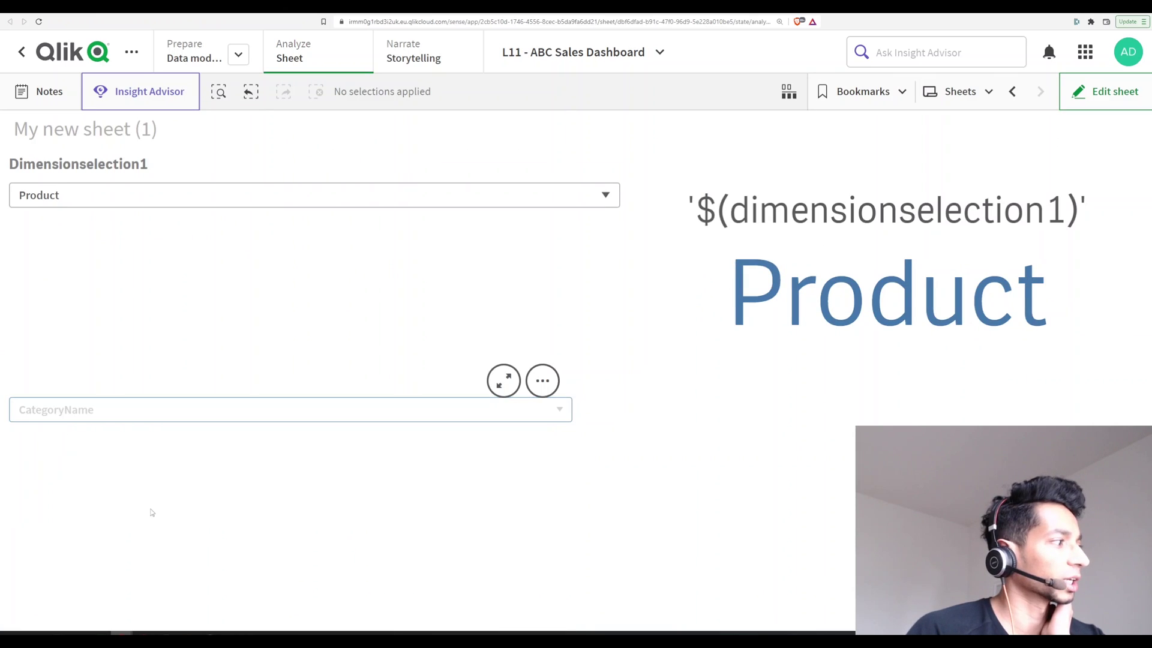
click(140, 419)
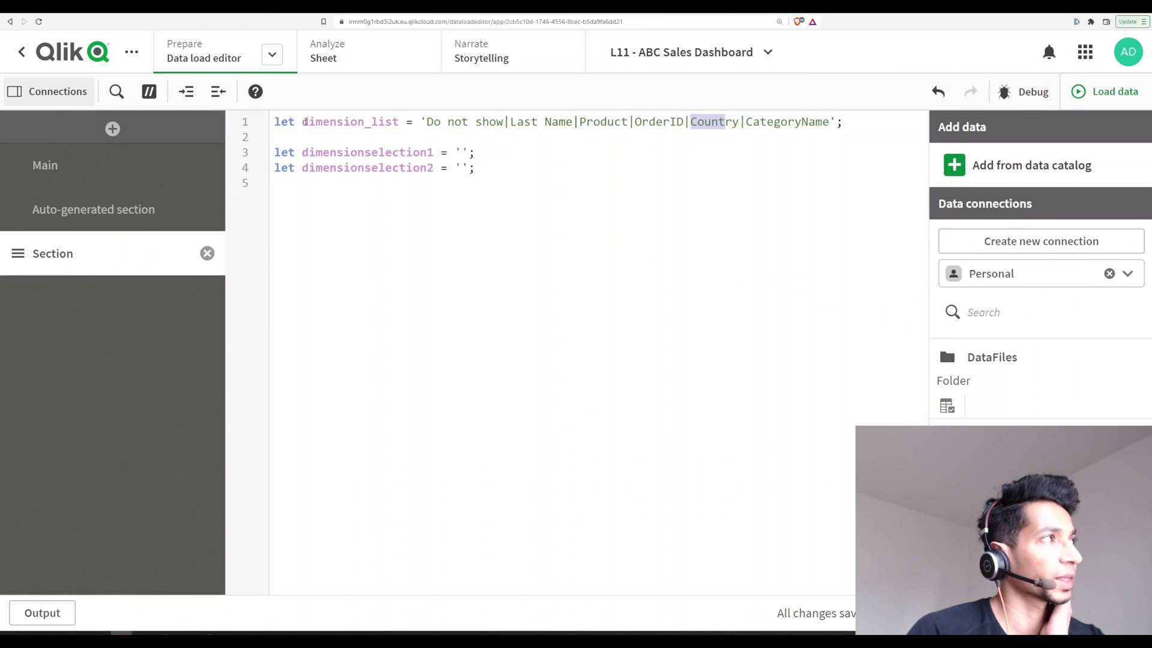
drag(301, 122, 322, 152)
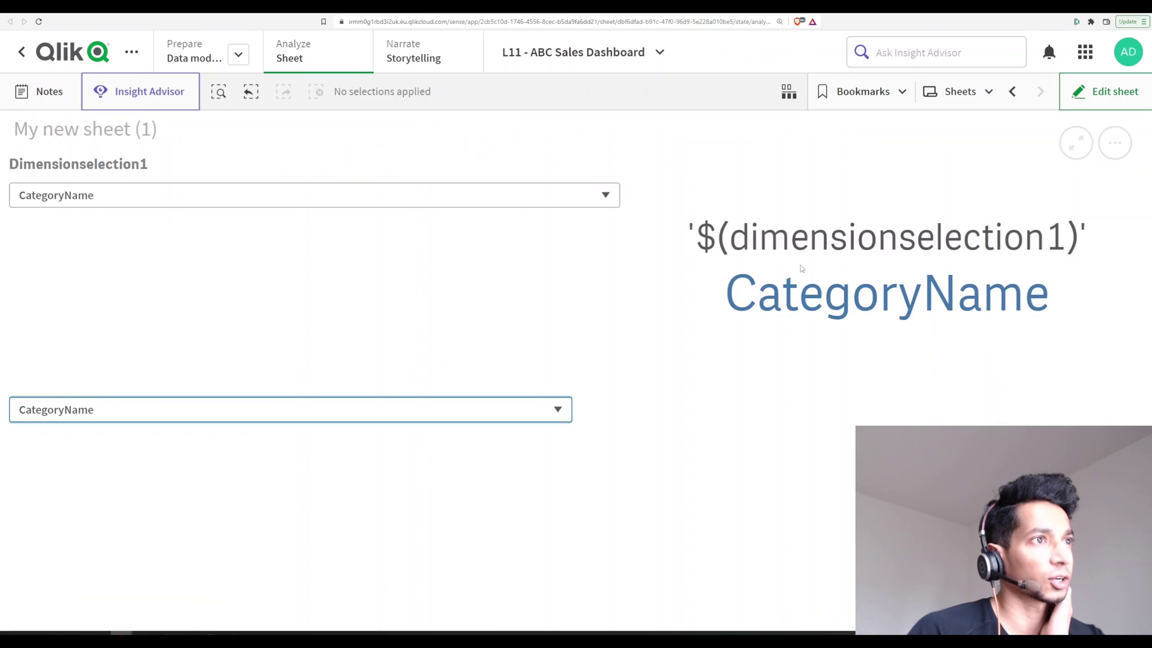
click(232, 412)
click(229, 477)
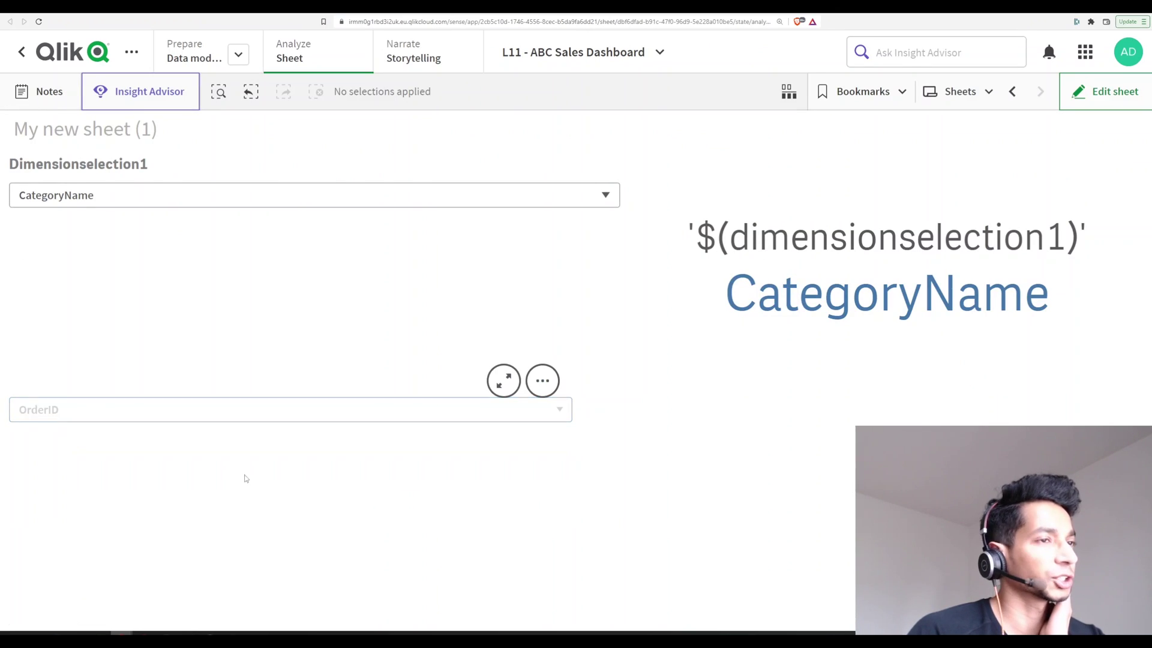